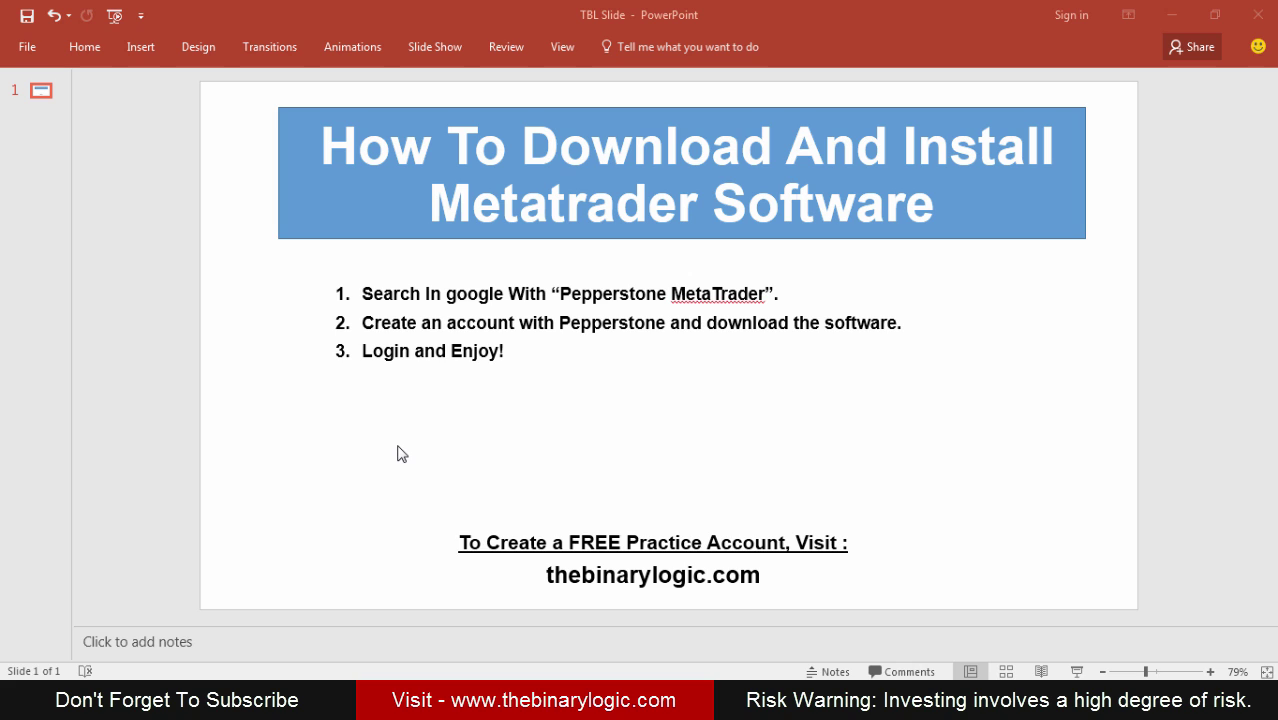
Step: Highlight 'Pepperstone MetaTrader' in the slide's first setup step, then switch to Firefox
click(351, 454)
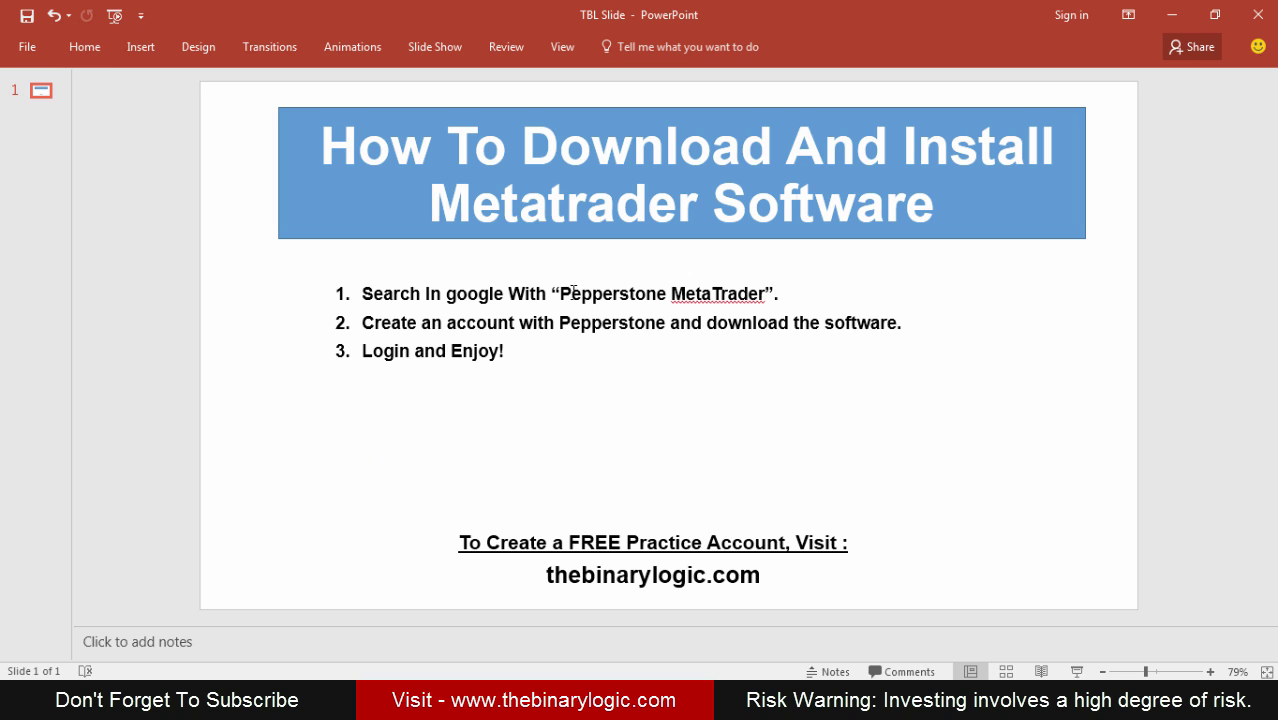
drag(582, 291, 760, 296)
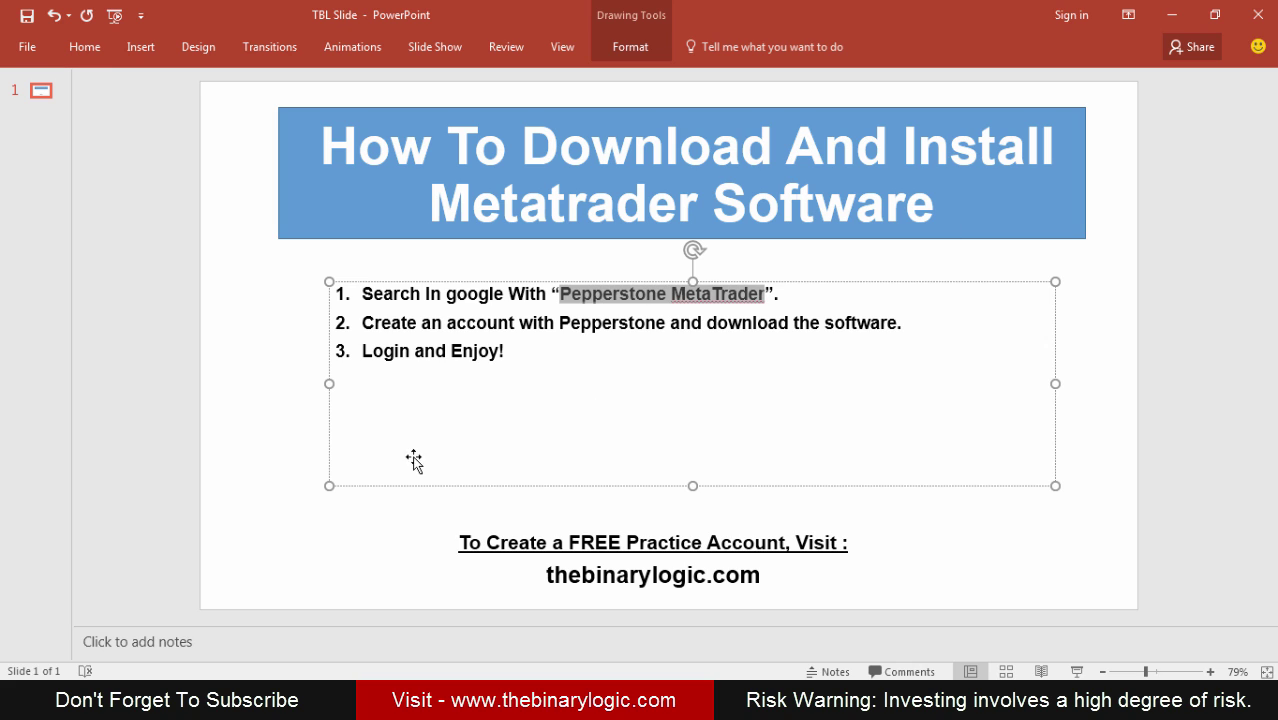
click(286, 419)
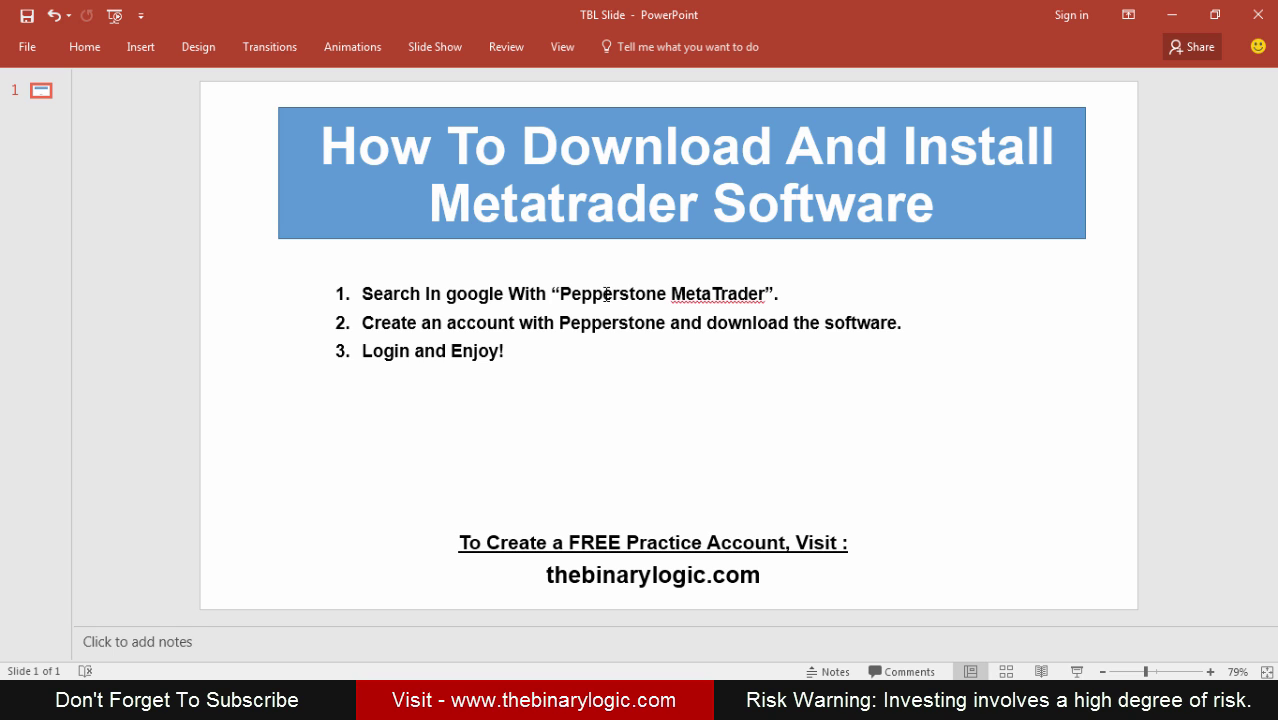
click(190, 590)
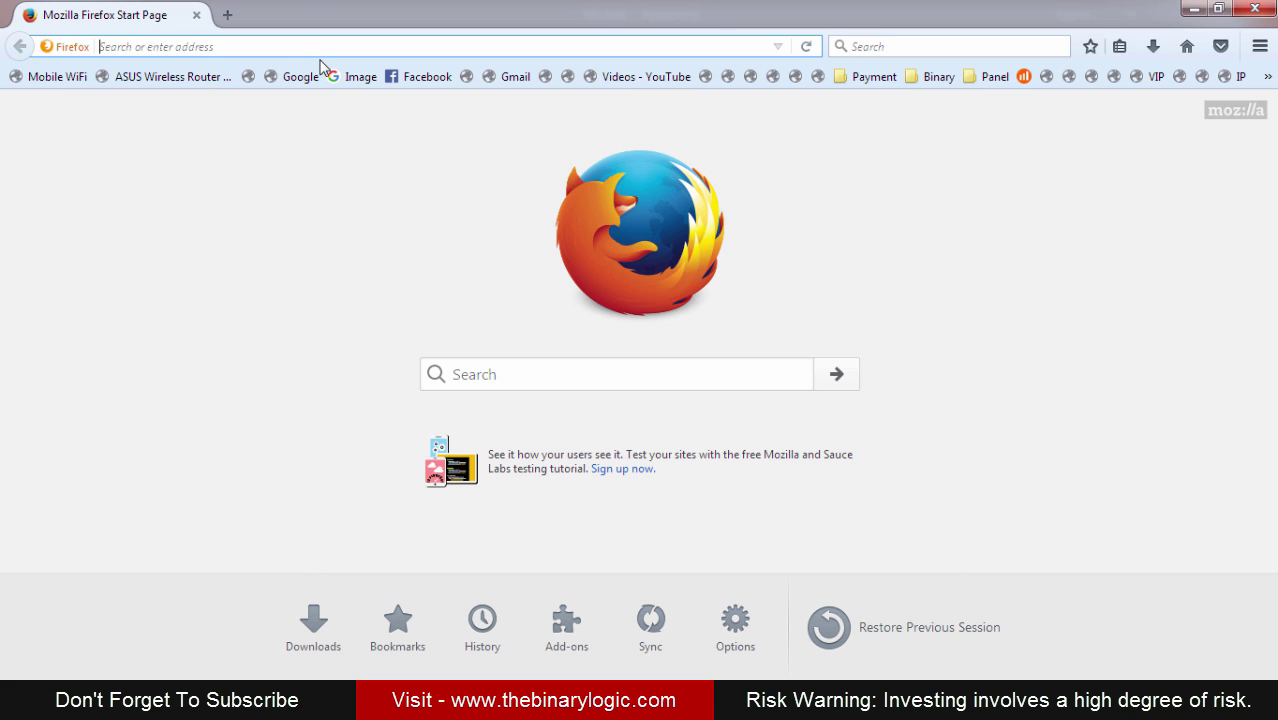
Step: Google 'Pepperstone Metatrader' and open the trading_platforms - Pepperstone result
text(google.com/)
key(Return)
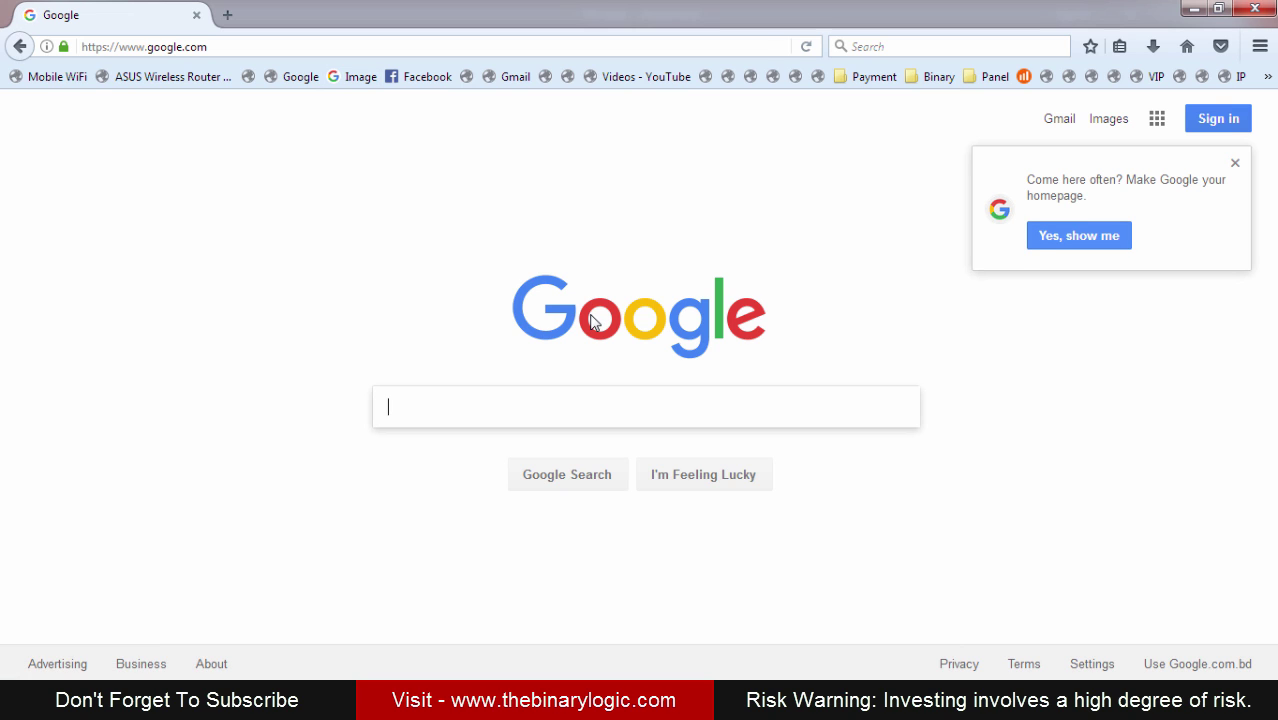
text(Pepper)
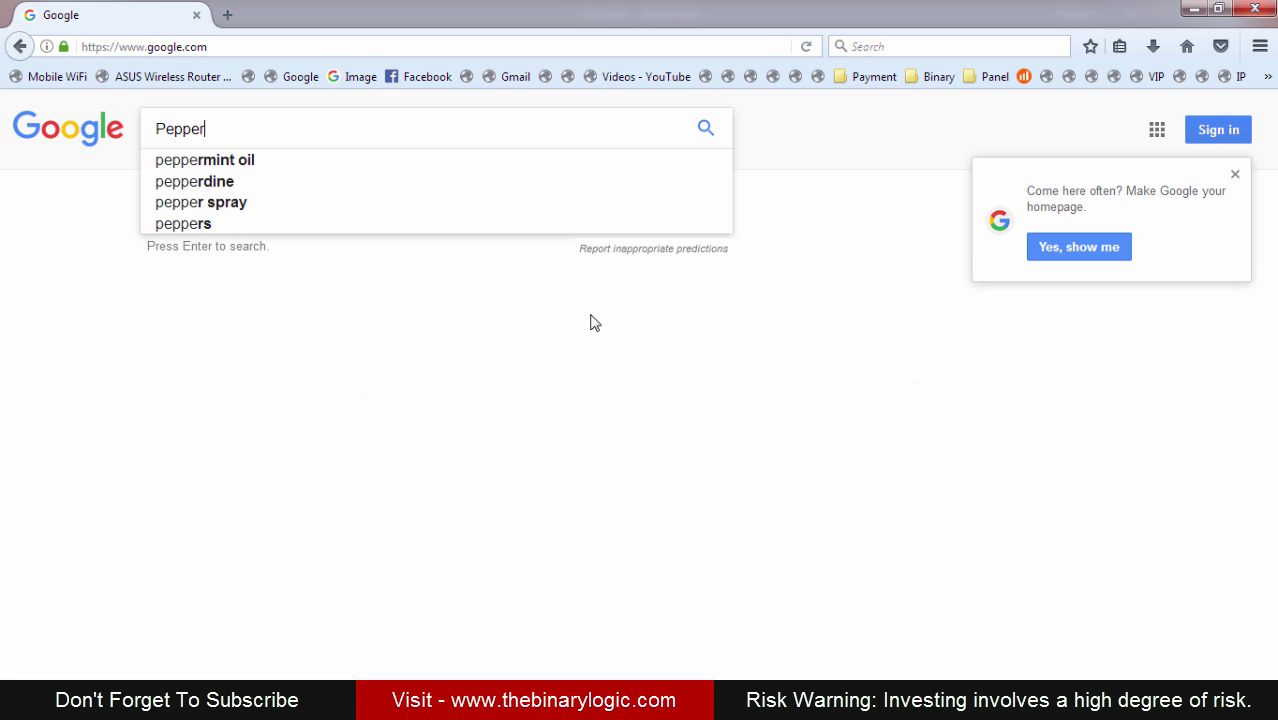
text(stone Metatrader)
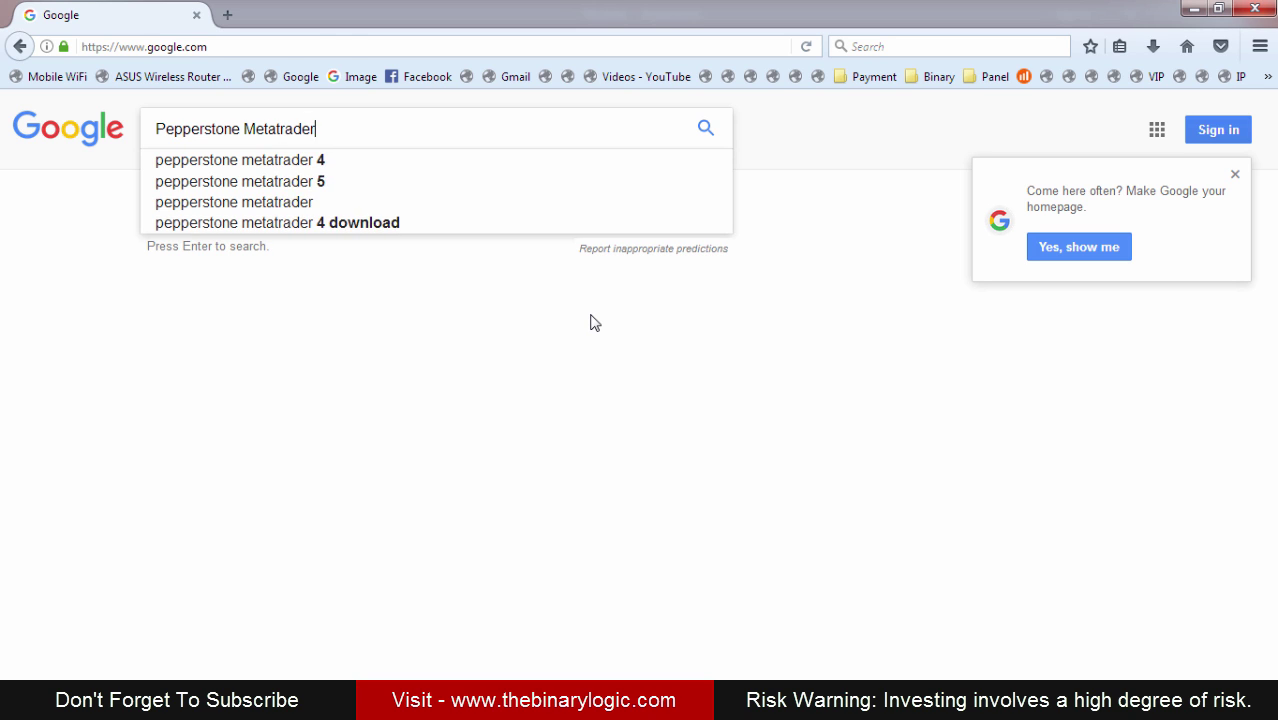
key(Return)
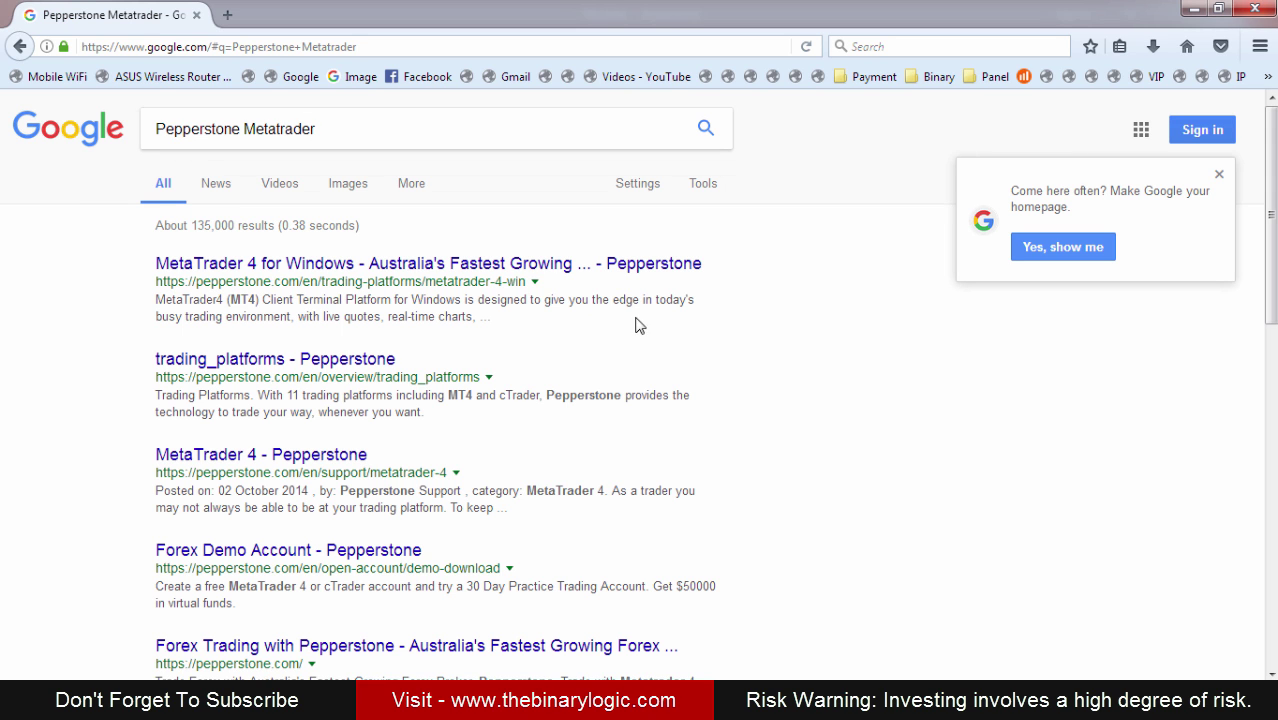
click(492, 268)
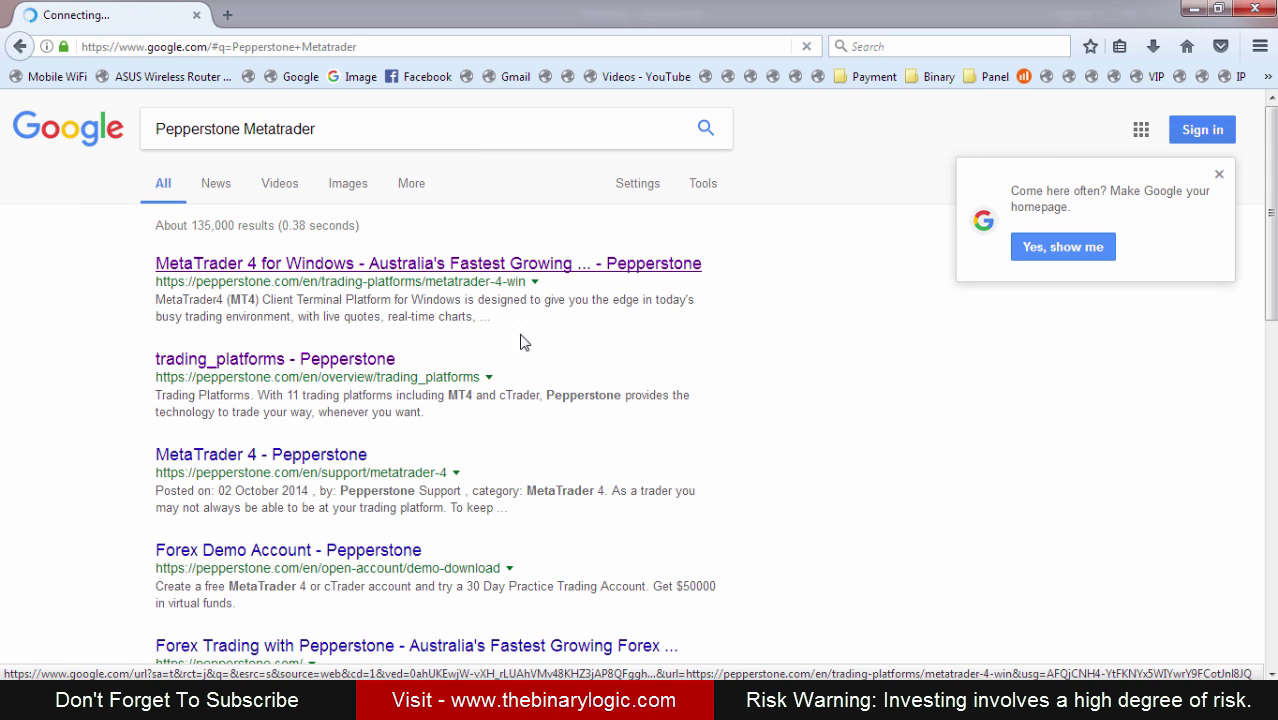
click(385, 360)
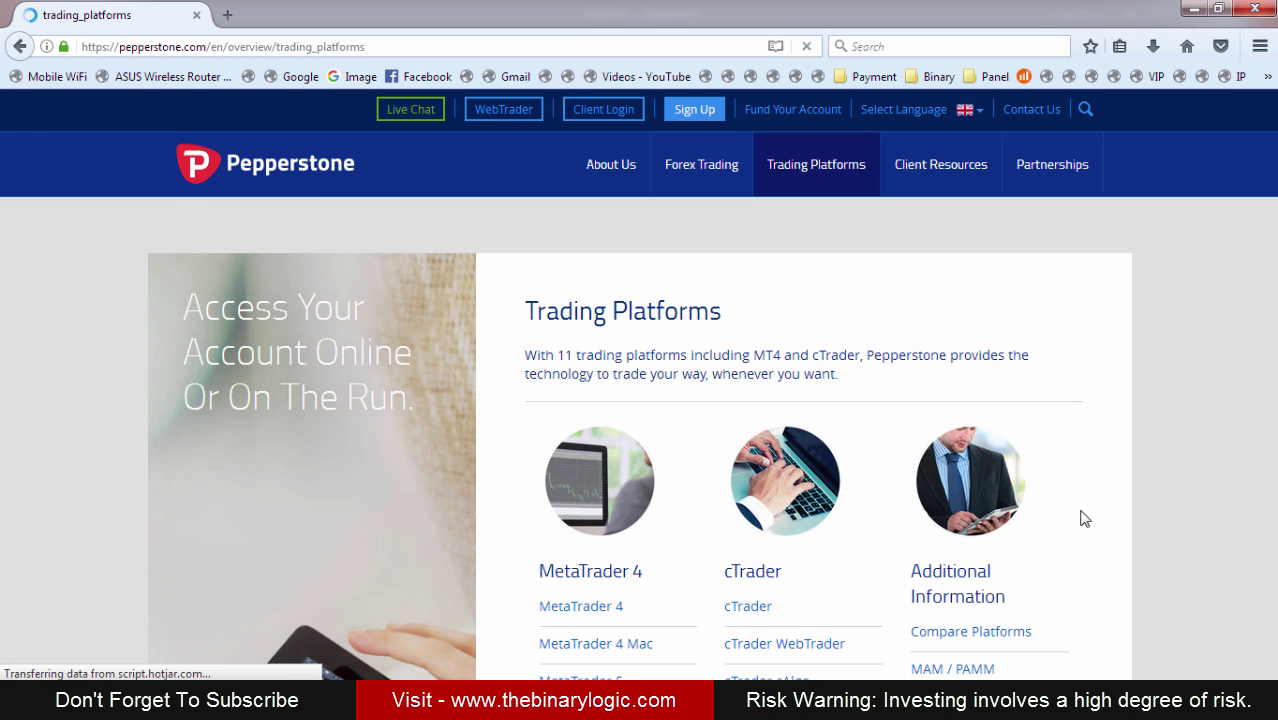
Step: Scroll the Trading Platforms page and open the MetaTrader 4 platform page
scroll(1085, 506, down, 1)
scroll(1108, 505, down, 5)
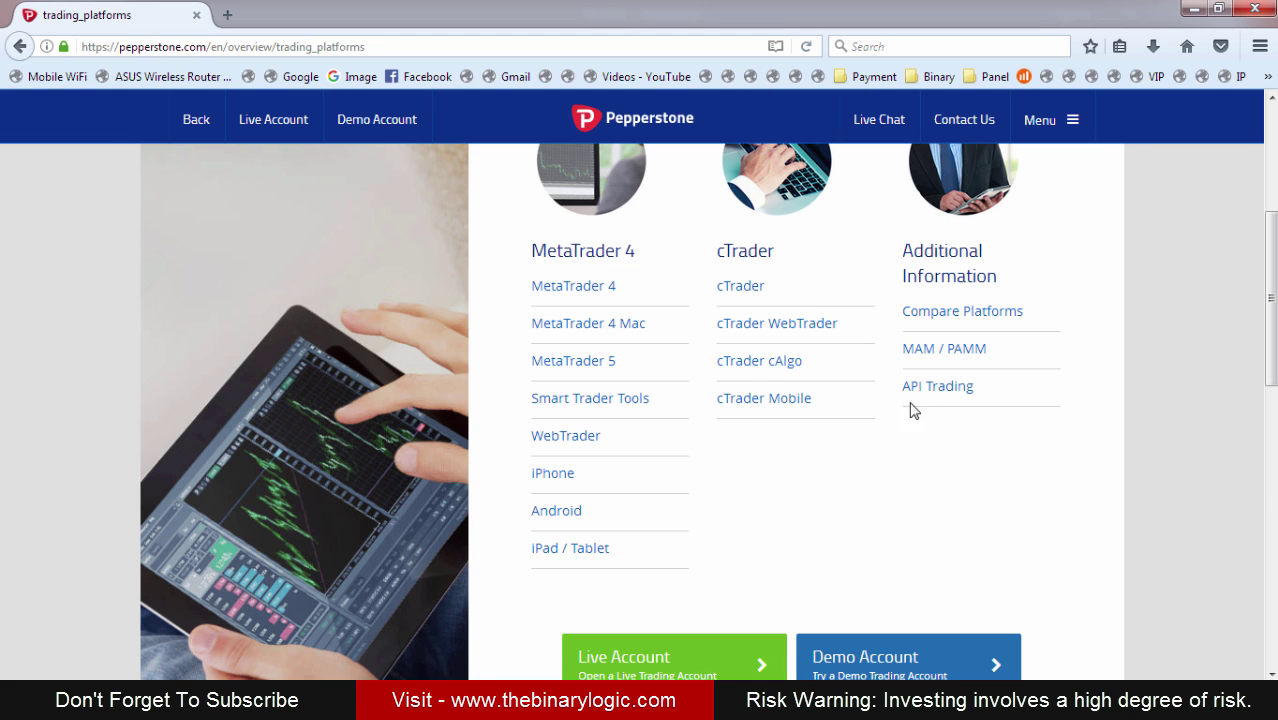
scroll(1264, 505, up, 5)
scroll(1264, 505, down, 5)
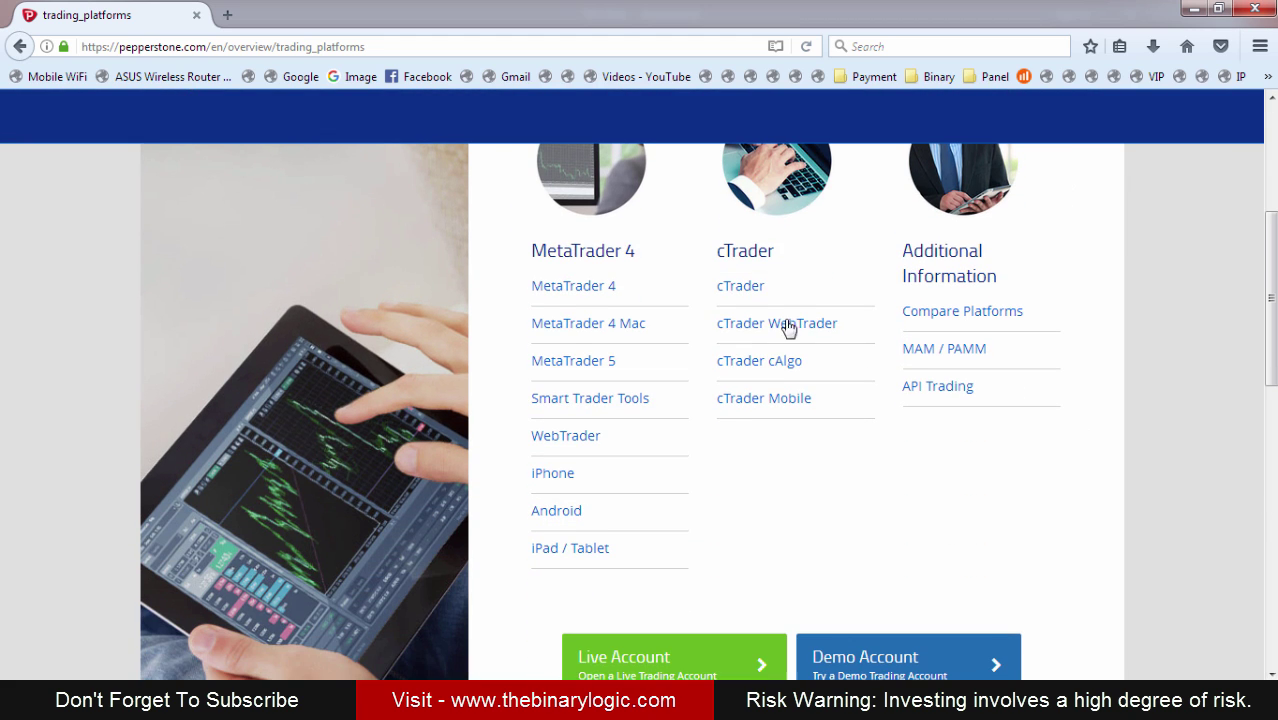
click(593, 289)
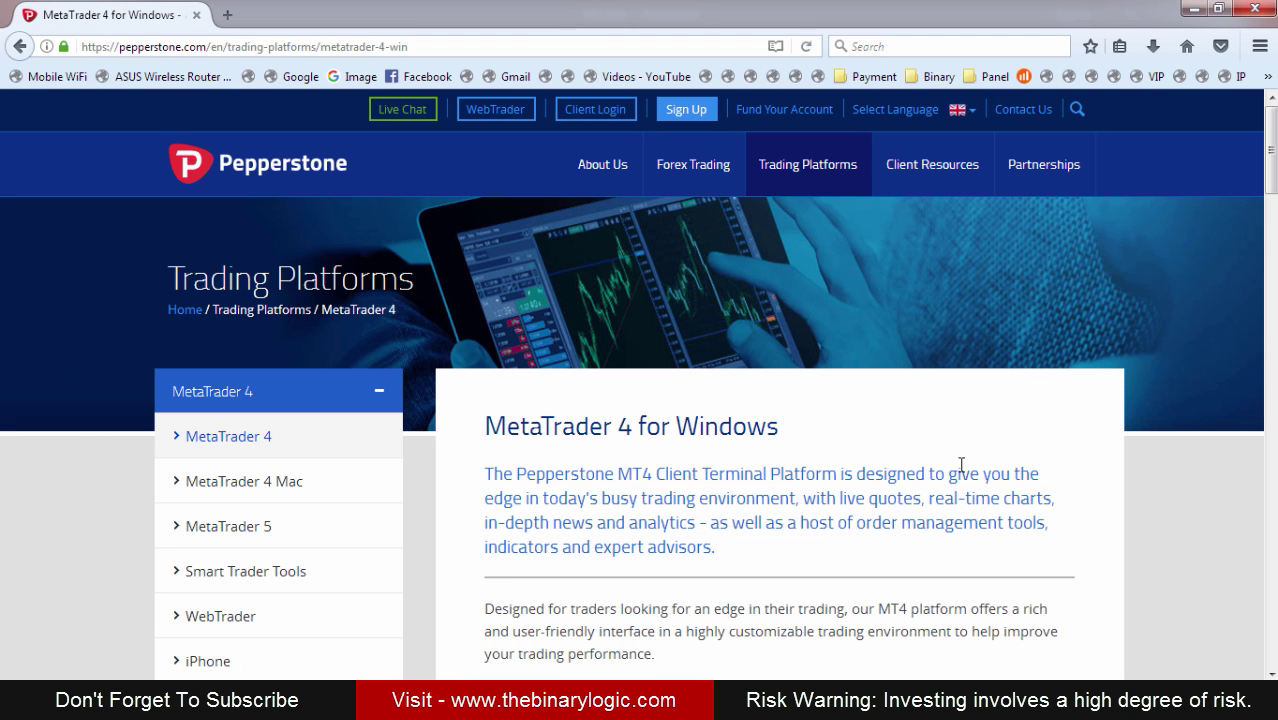
Step: Scroll to Benefits and open the Free Demo Account signup page from MetaTrader 4
scroll(961, 465, down, 8)
scroll(961, 470, down, 5)
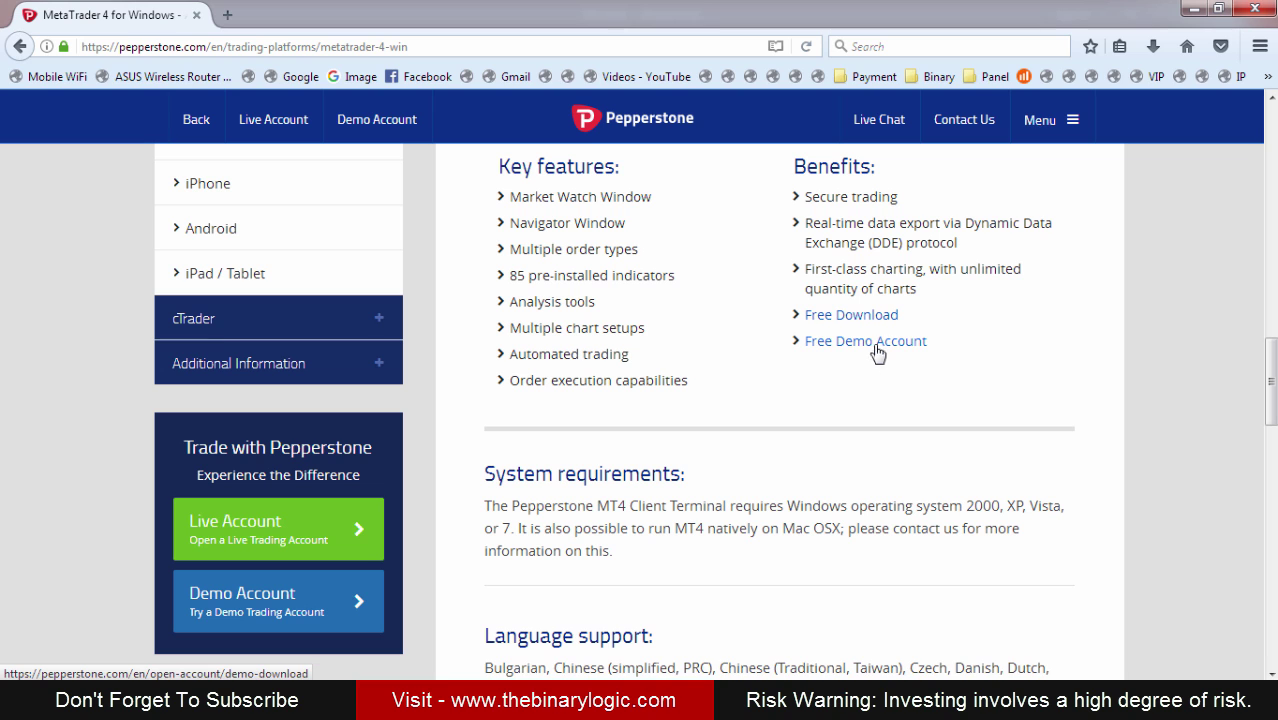
click(878, 344)
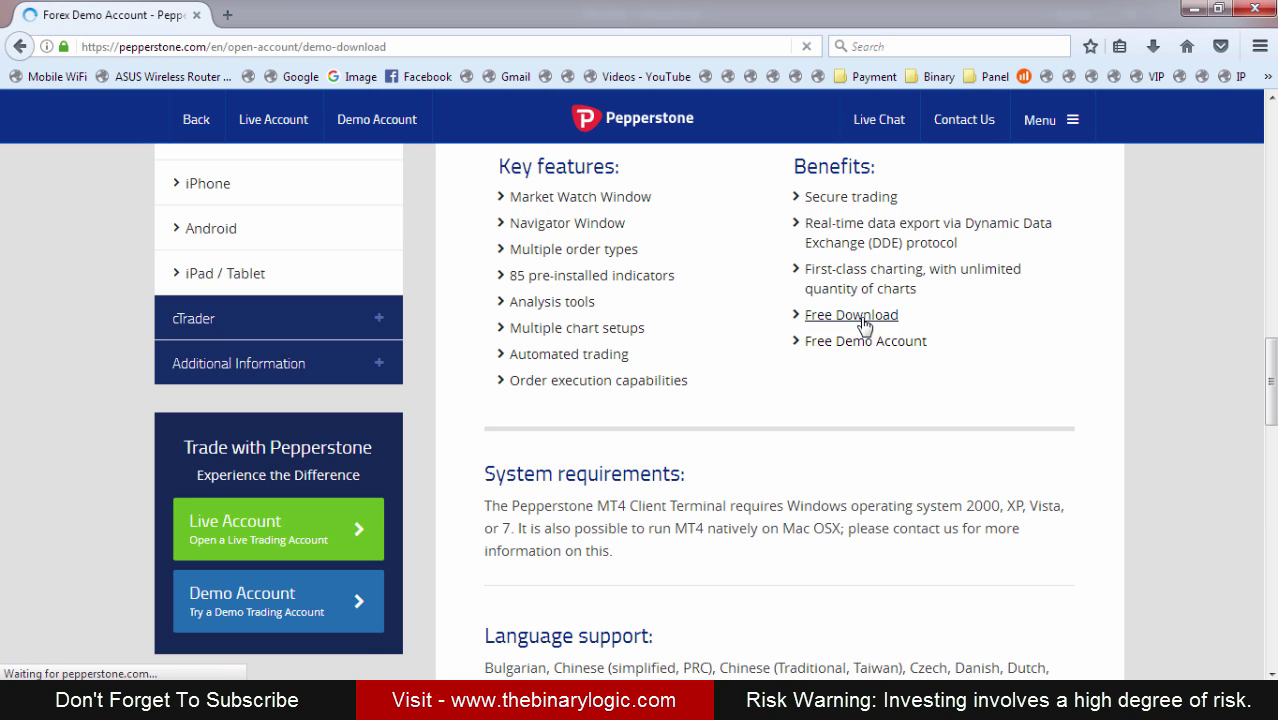
key(alt+Left)
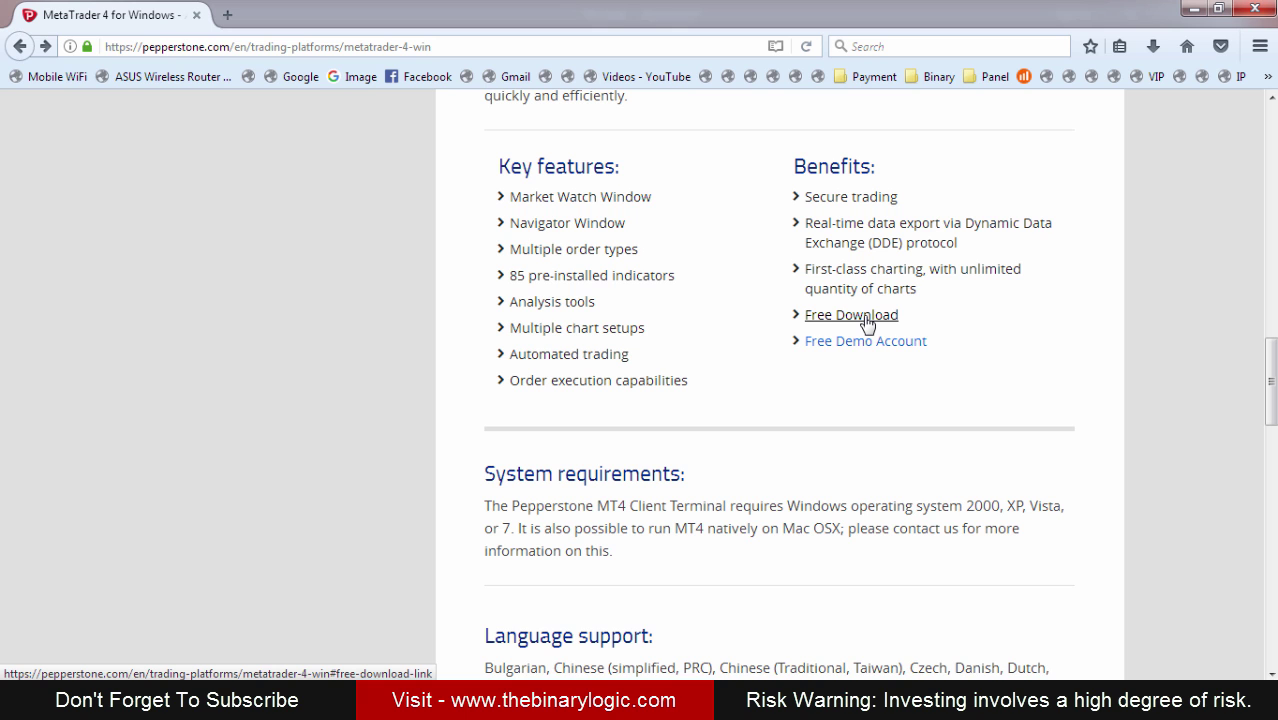
scroll(1058, 479, up, 2)
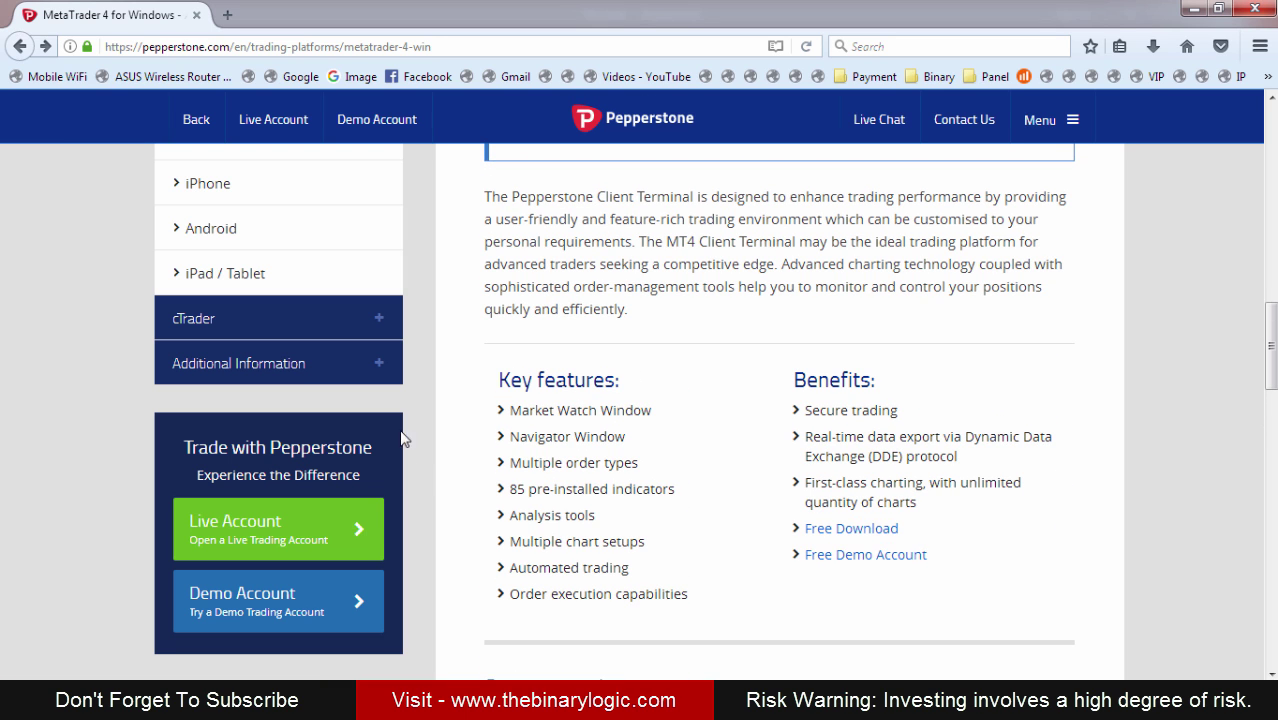
scroll(1025, 531, down, 1)
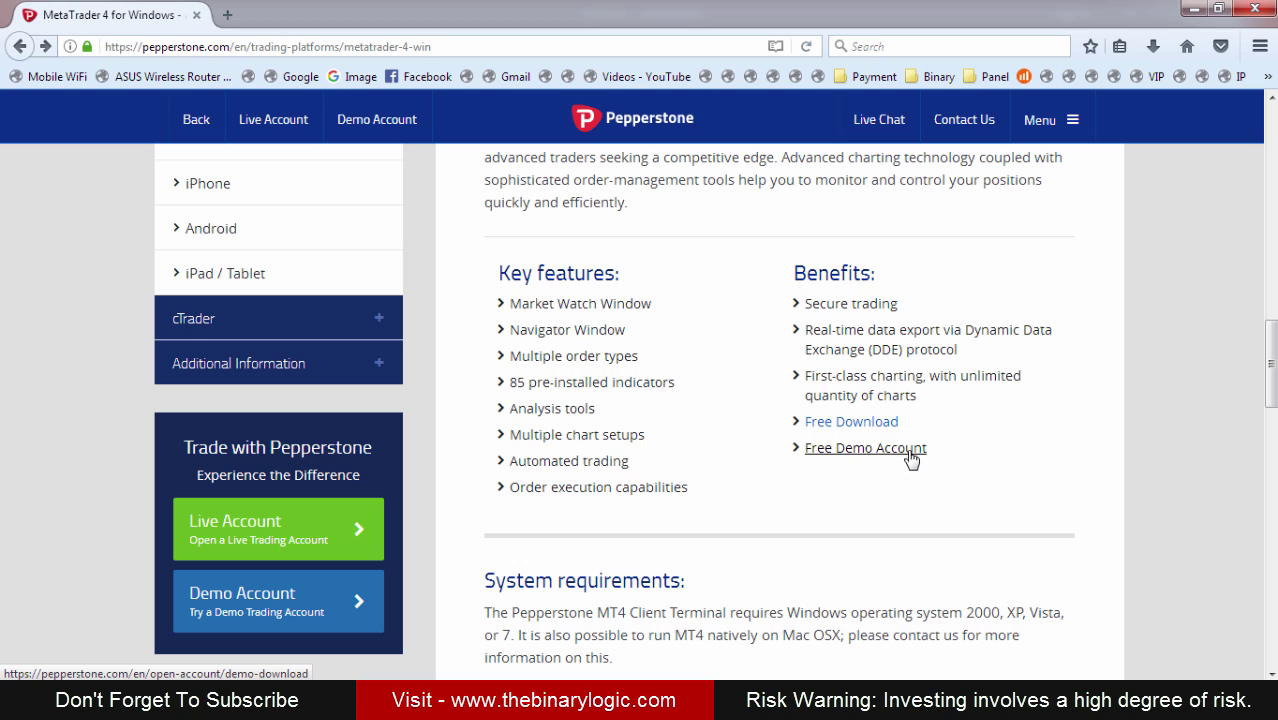
scroll(990, 515, up, 2)
scroll(990, 515, down, 3)
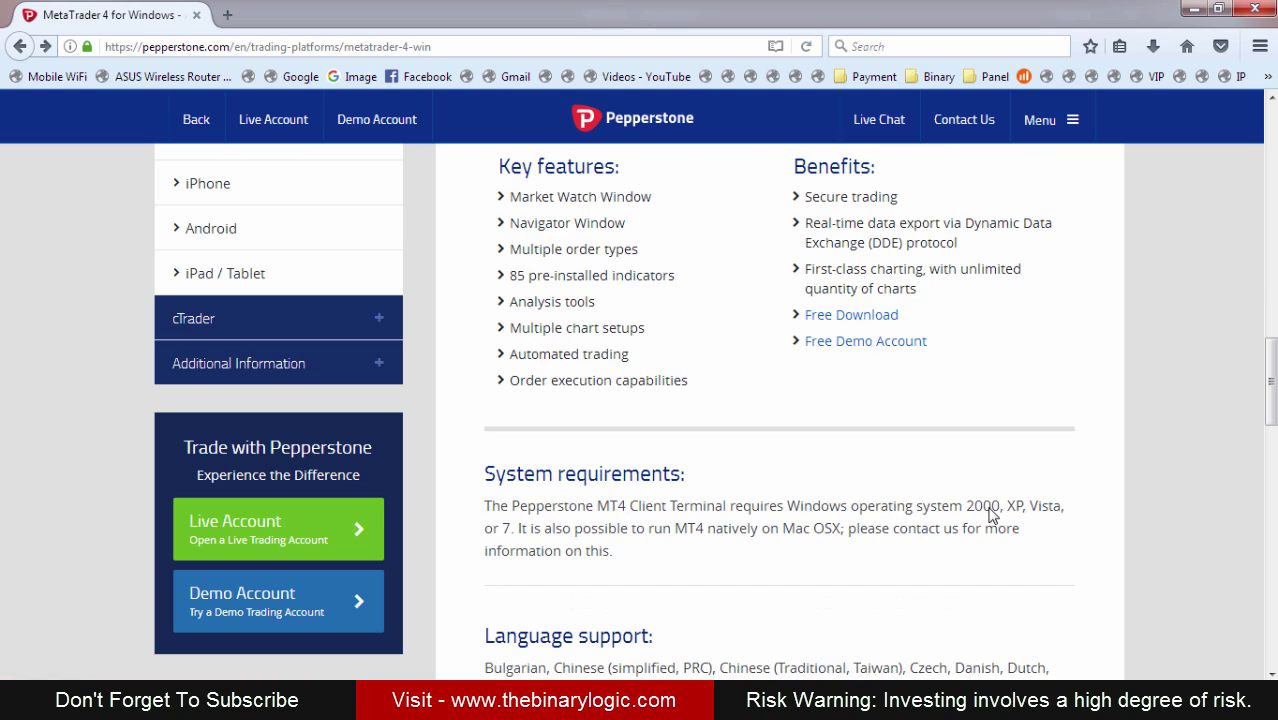
scroll(990, 515, up, 1)
click(880, 449)
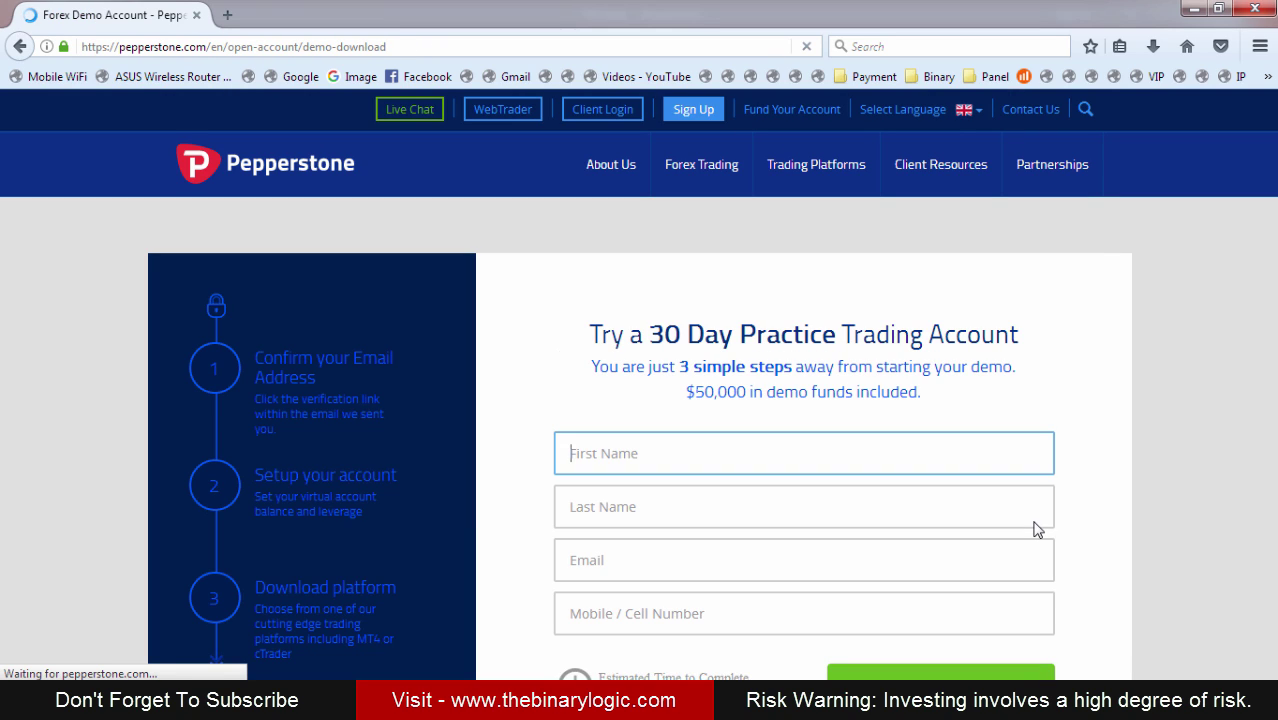
Step: Visit the signup form's Last Name and Mobile fields, then minimize Firefox to reveal the slide
click(673, 520)
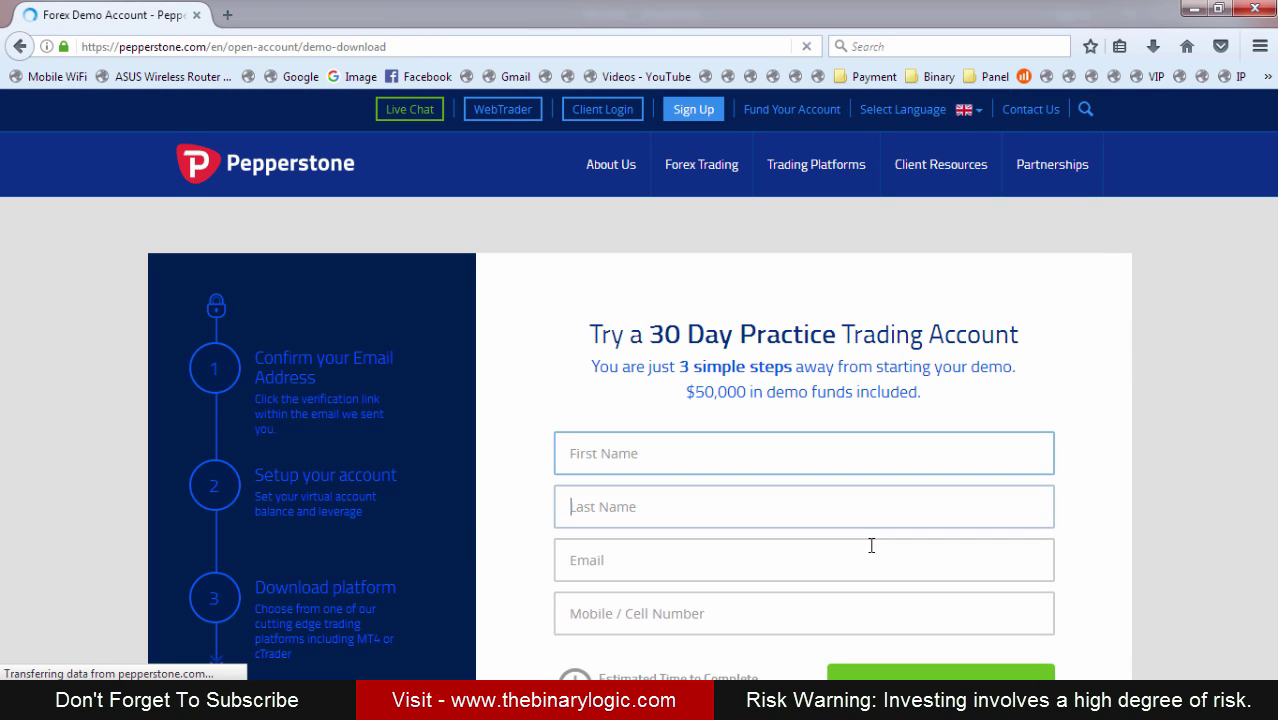
click(776, 612)
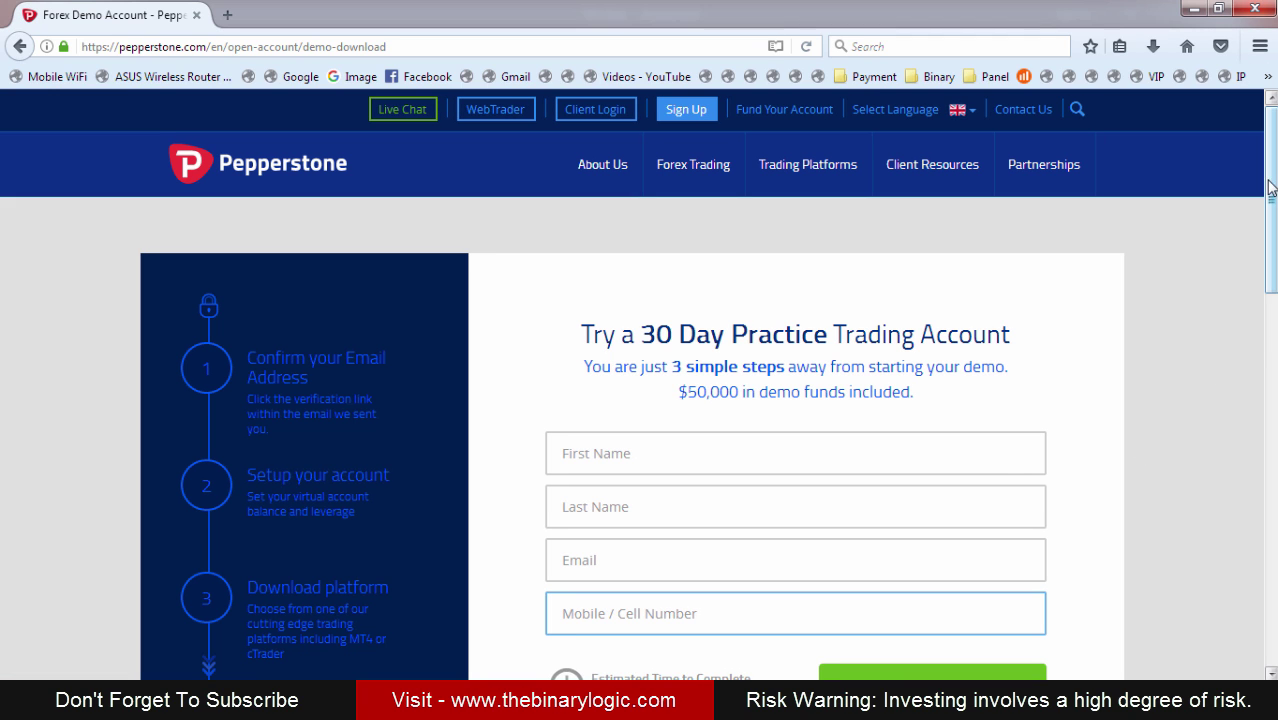
scroll(1270, 188, down, 3)
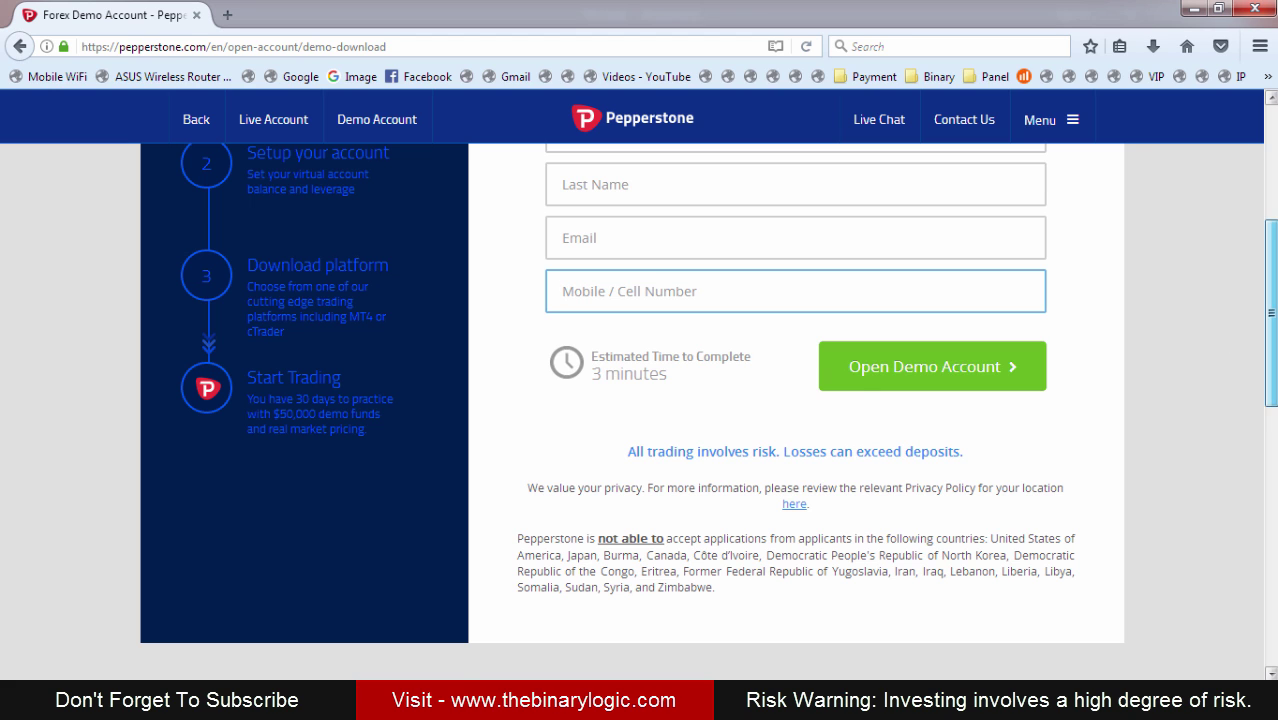
scroll(1270, 300, up, 3)
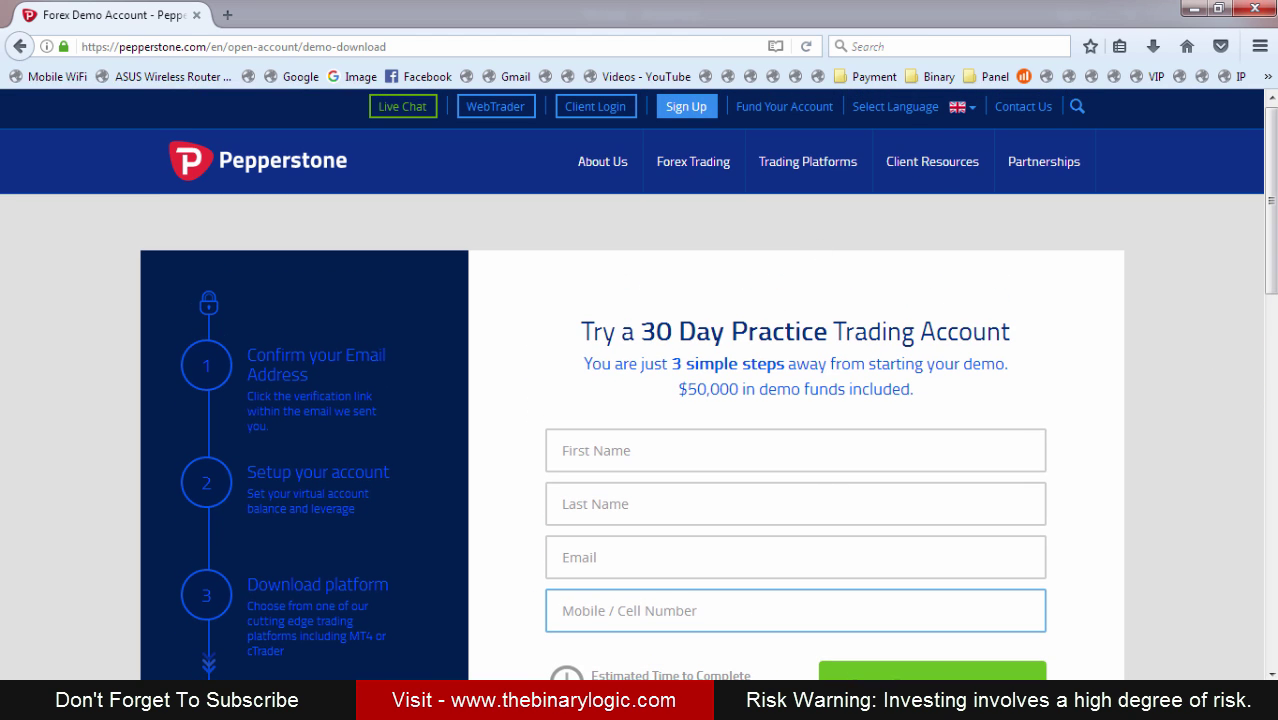
click(703, 481)
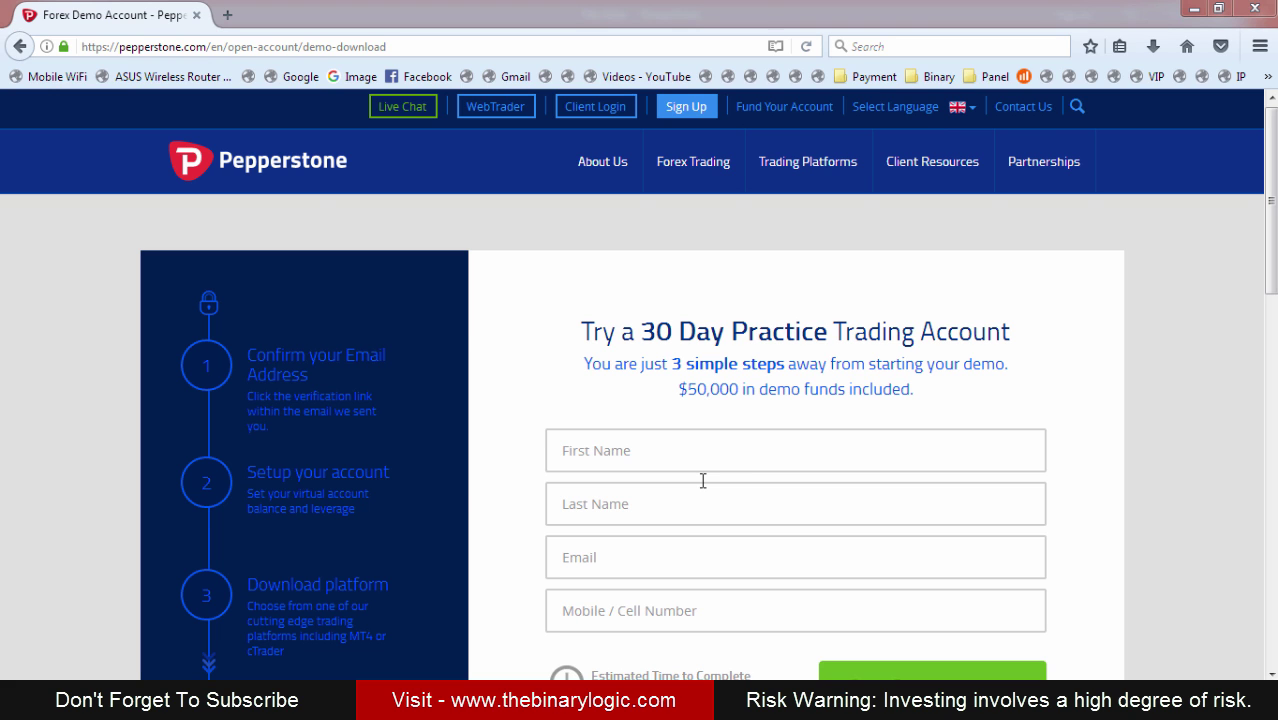
click(1192, 9)
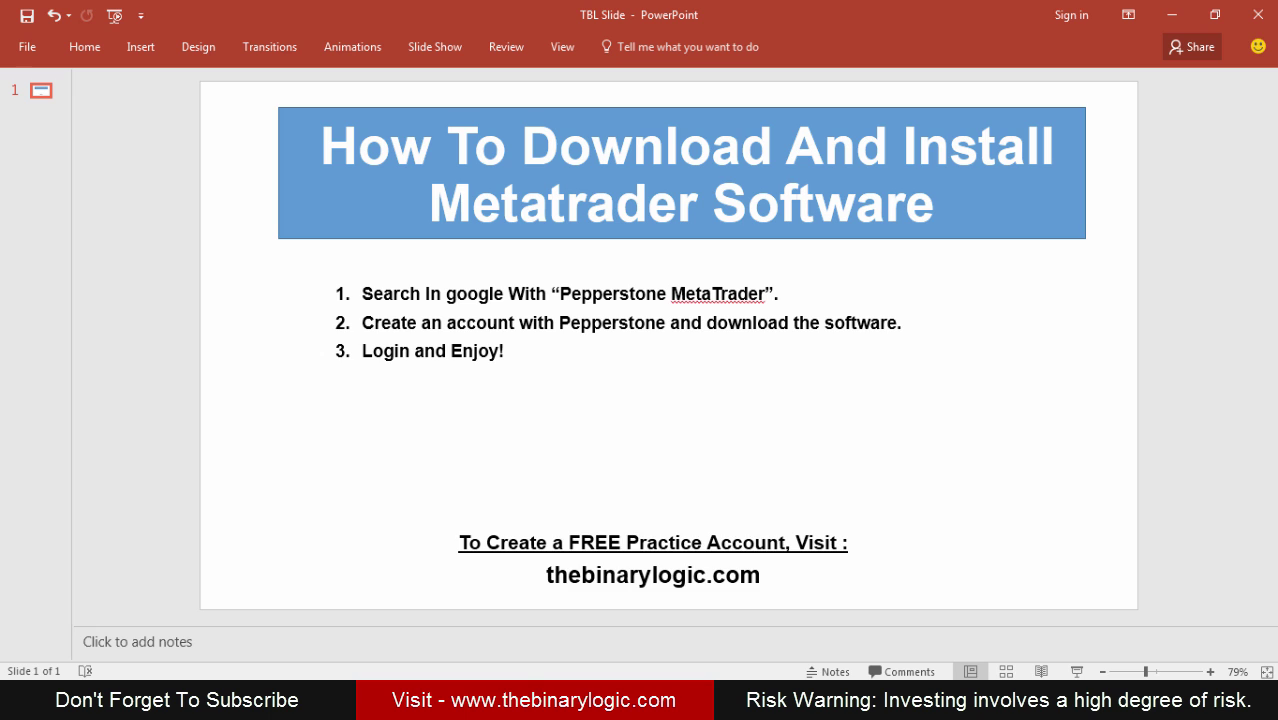
Step: Dismiss the divergence alert, scroll EURUSD M1 to the latest bars, maximize MT4, open File
click(662, 590)
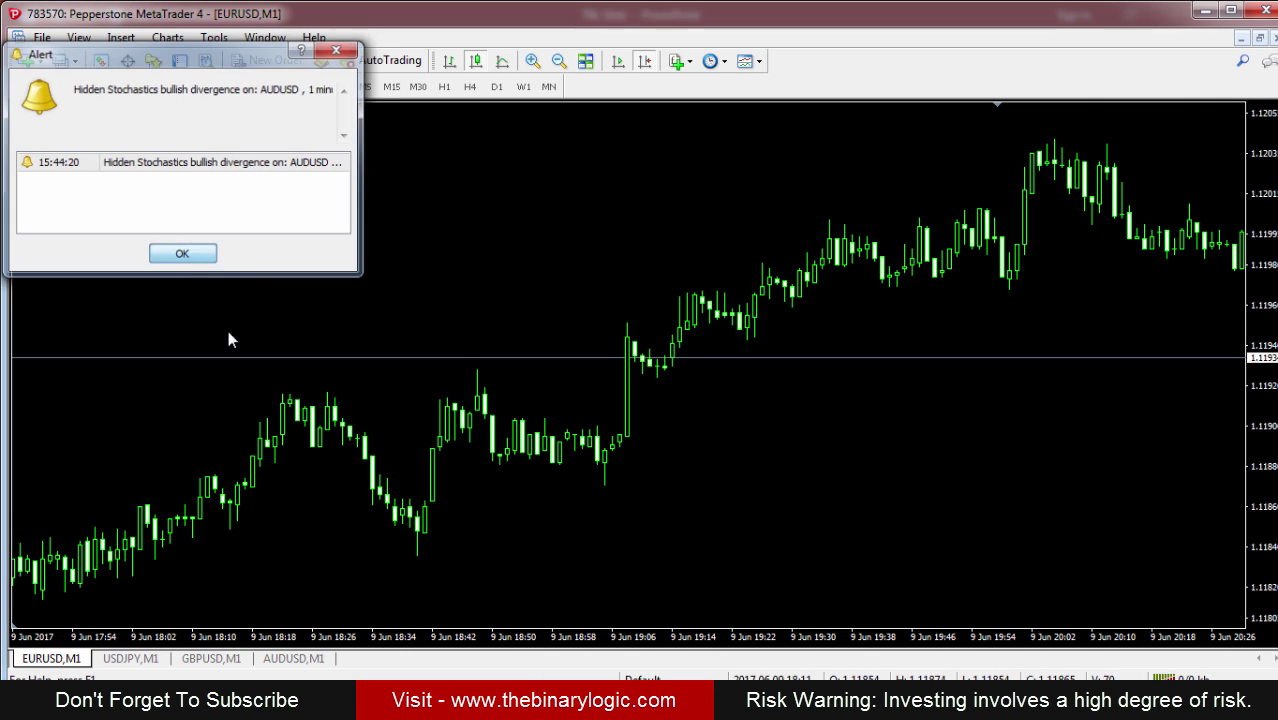
key(Return)
scroll(735, 222, down, 2)
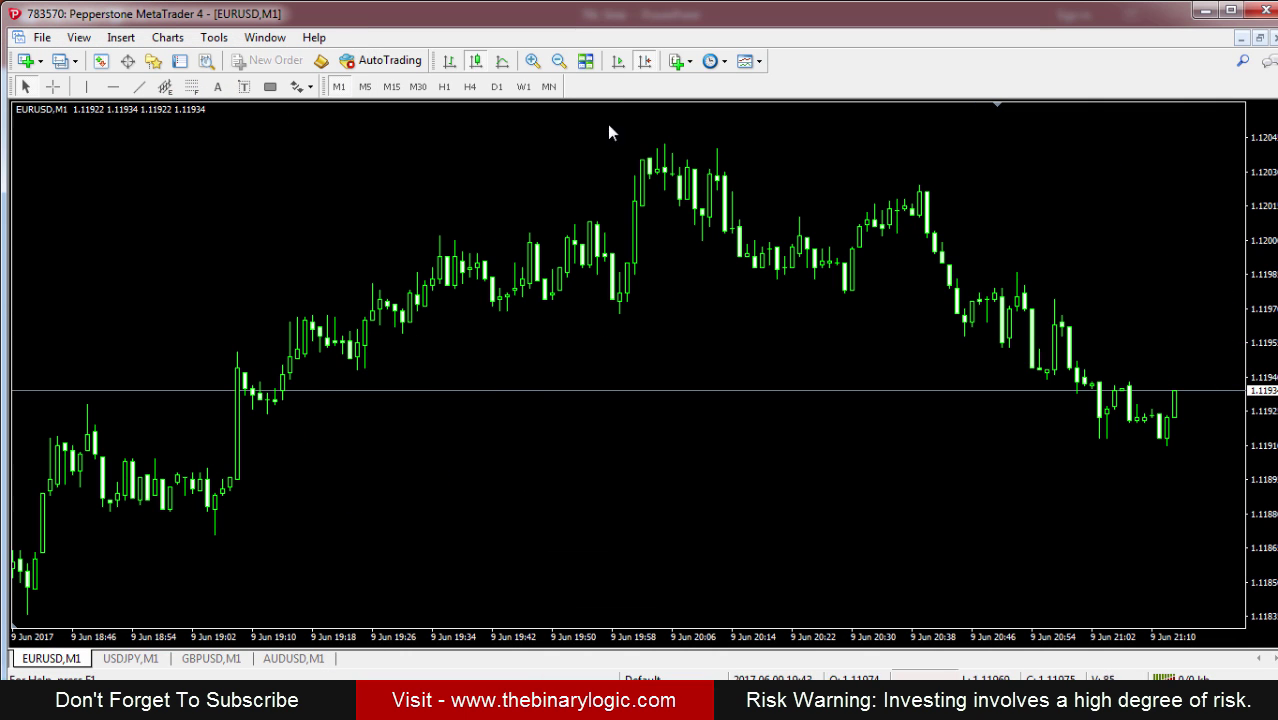
click(617, 62)
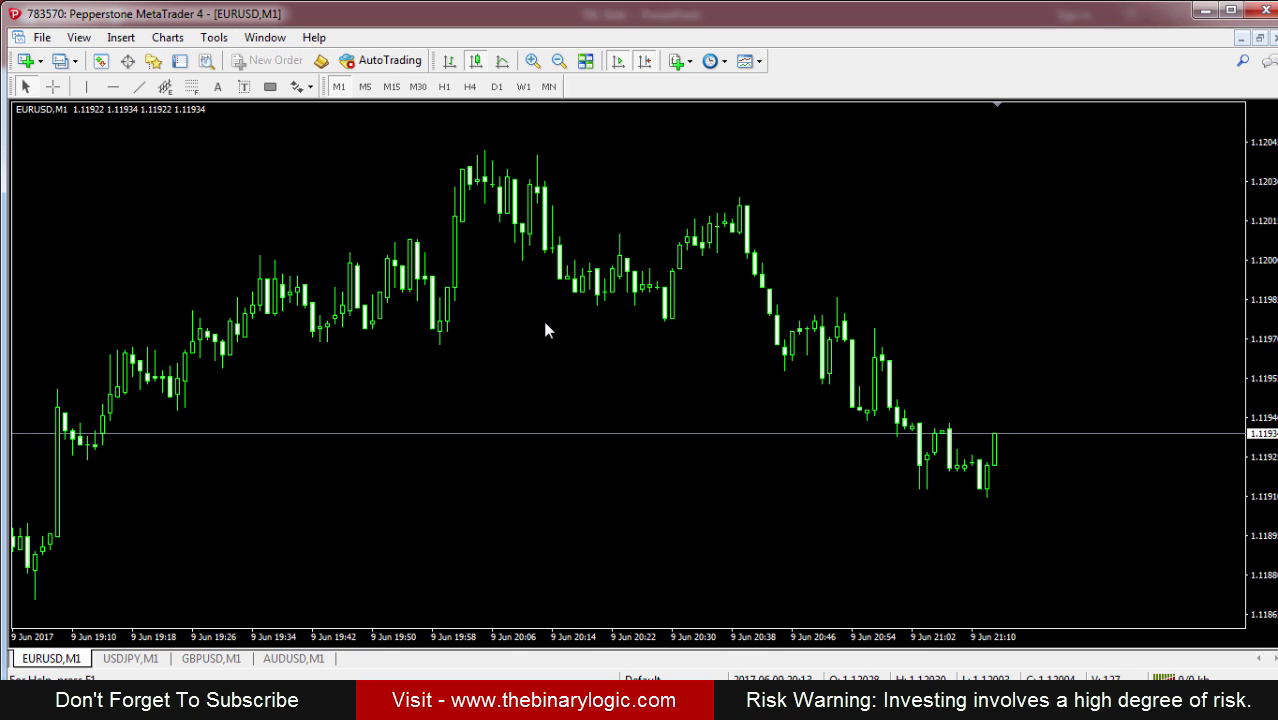
click(1230, 12)
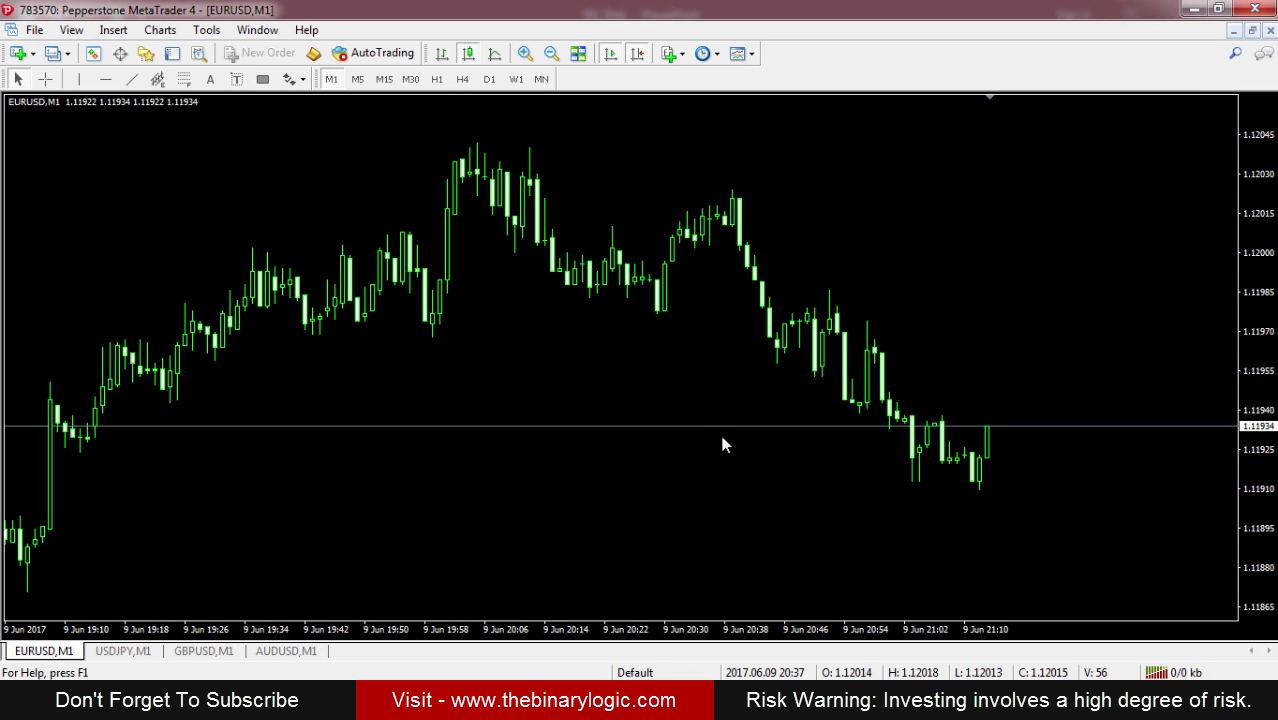
click(36, 31)
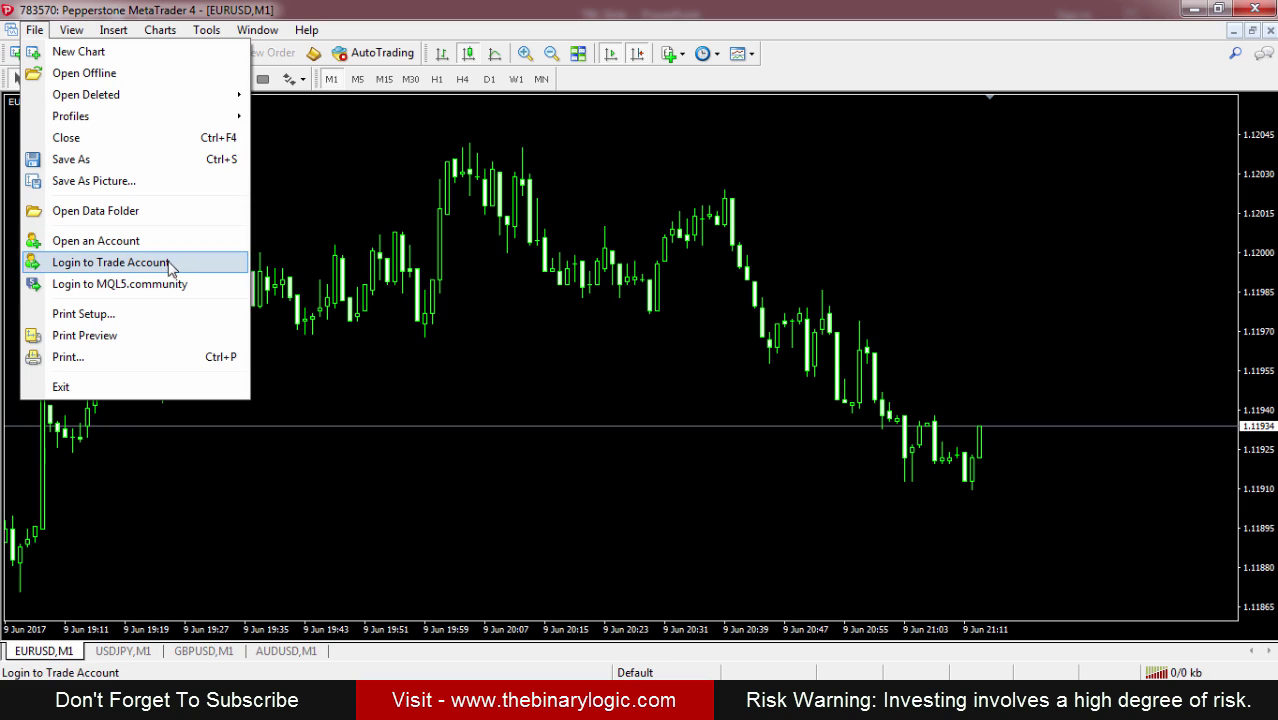
Step: View the Login to Trade Account window, cancel it, and minimize MetaTrader 4
click(172, 268)
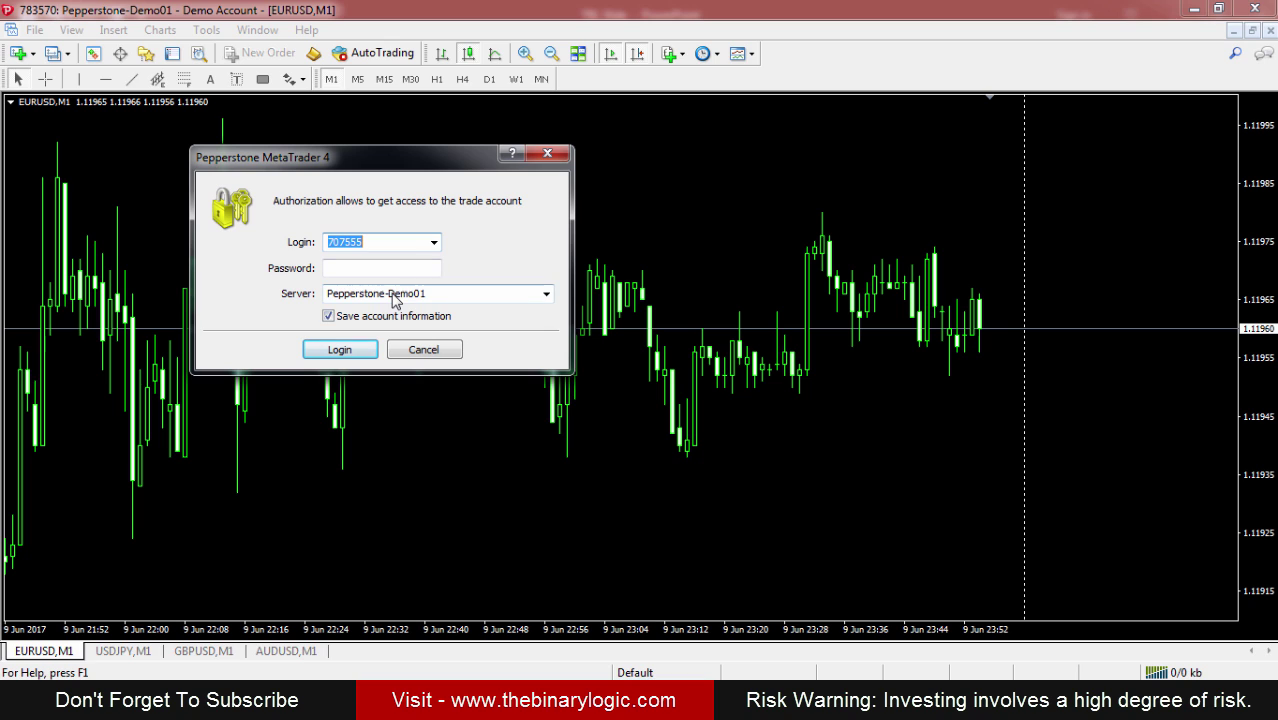
click(378, 264)
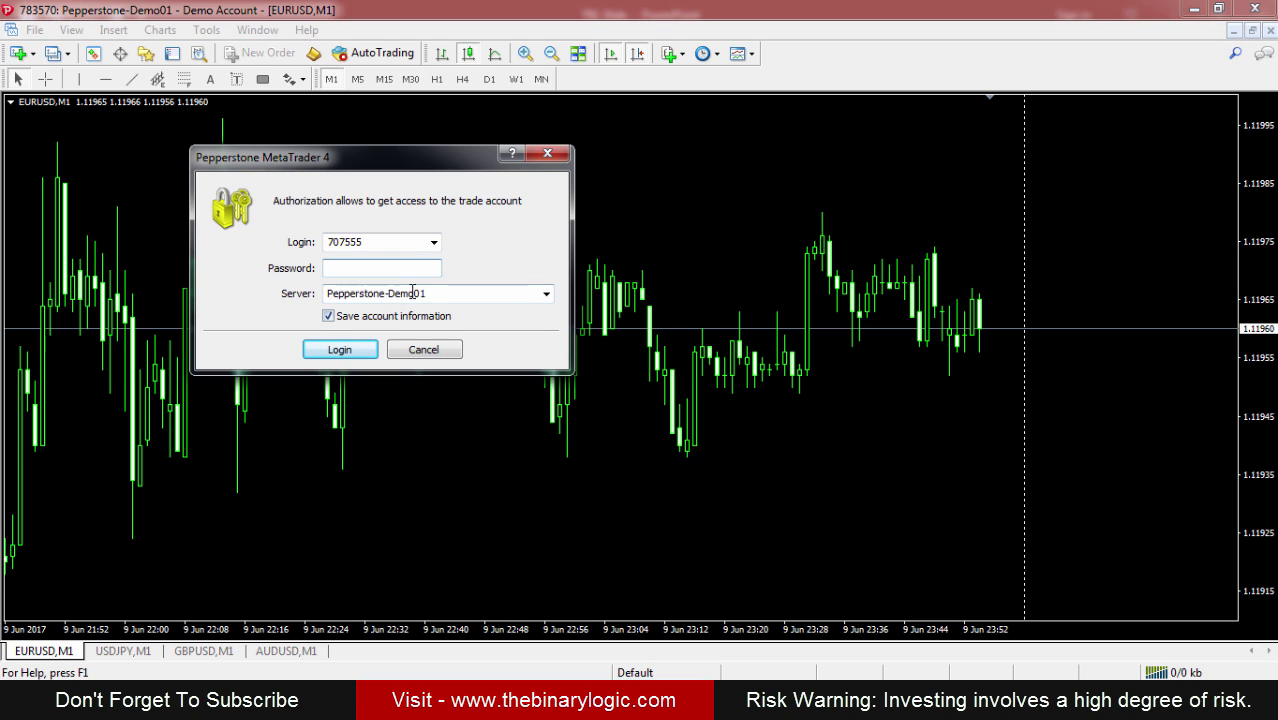
click(448, 350)
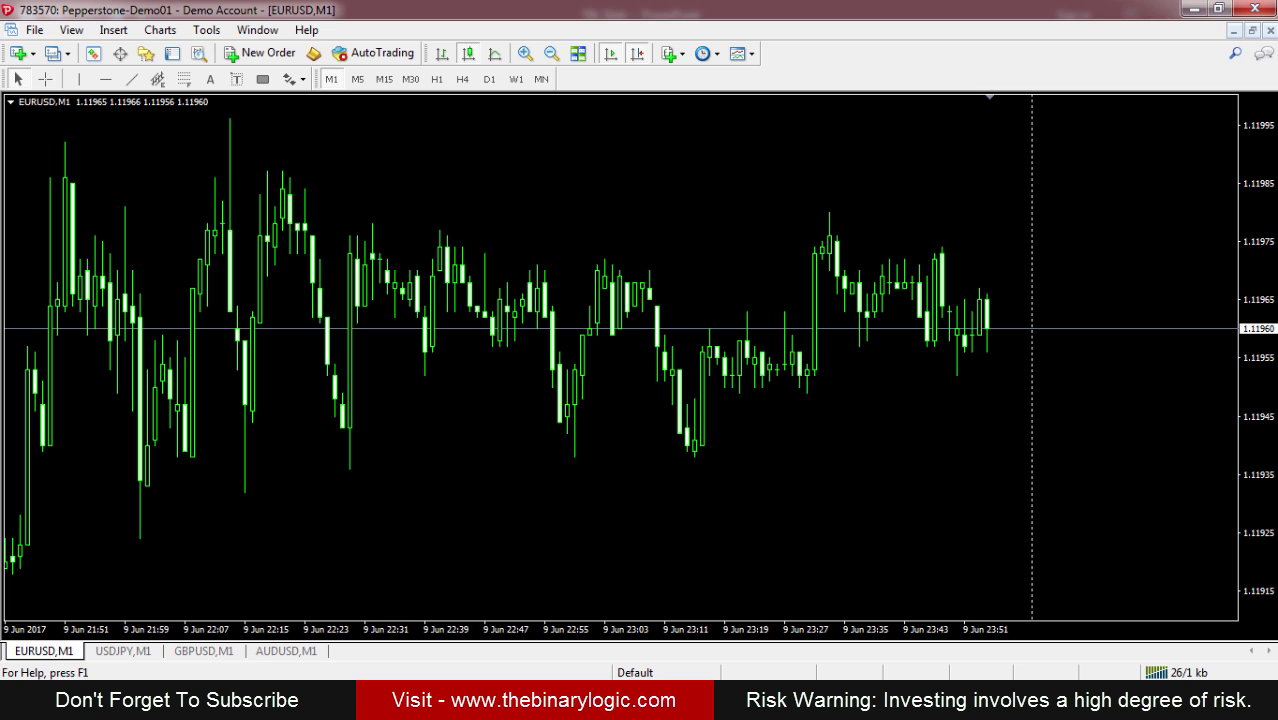
click(1193, 8)
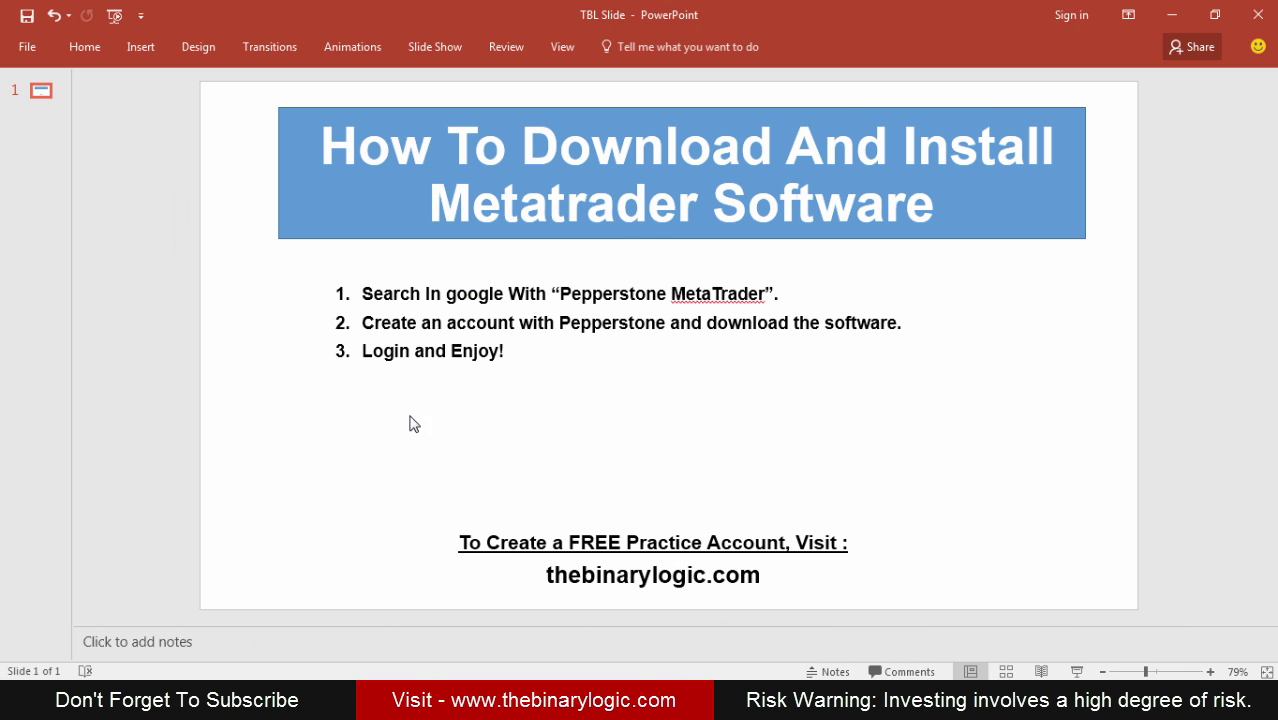
Step: Visit the signup form's First Name, Last Name and Email fields, then return to MetaTrader 4
key(alt+Tab)
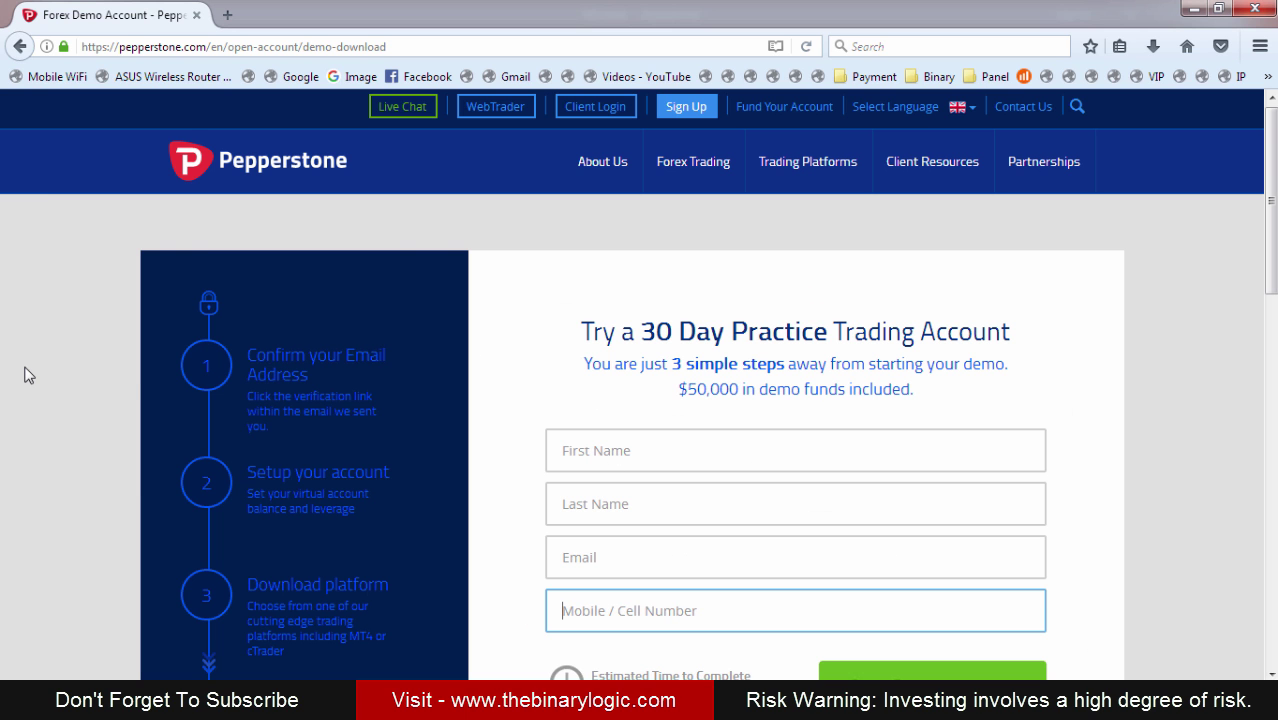
click(660, 451)
click(634, 505)
click(634, 557)
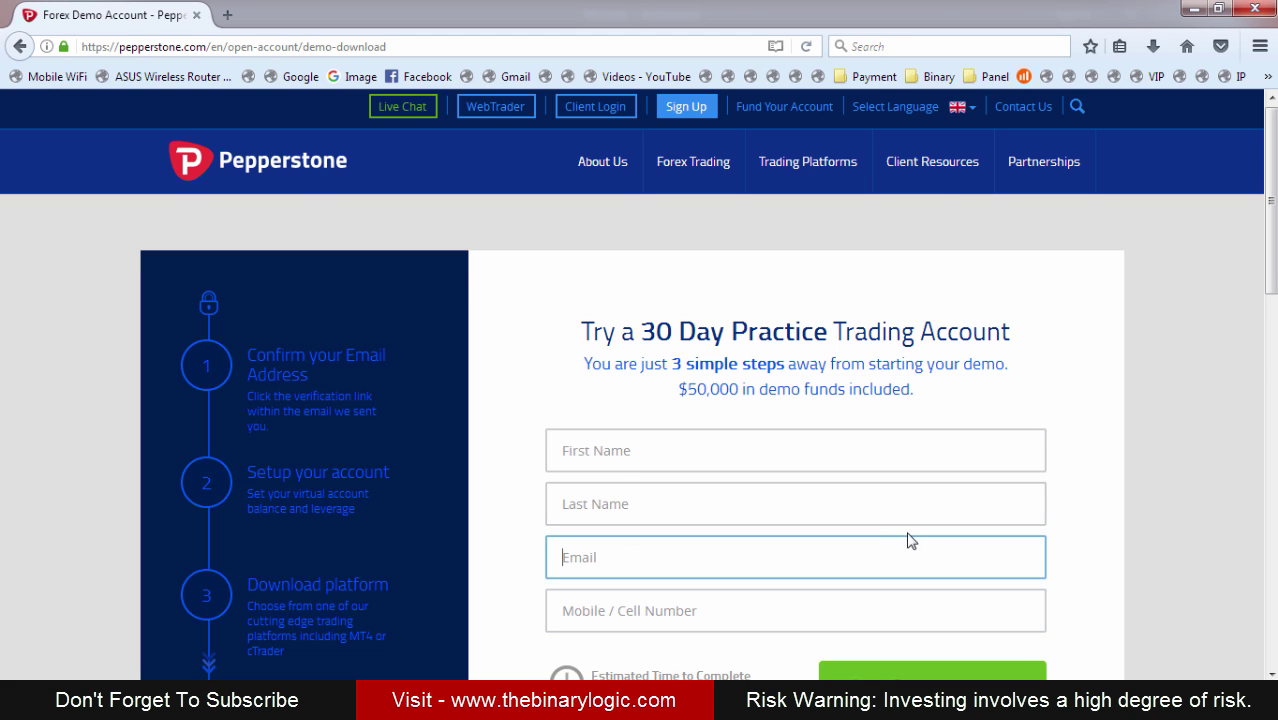
scroll(900, 535, down, 2)
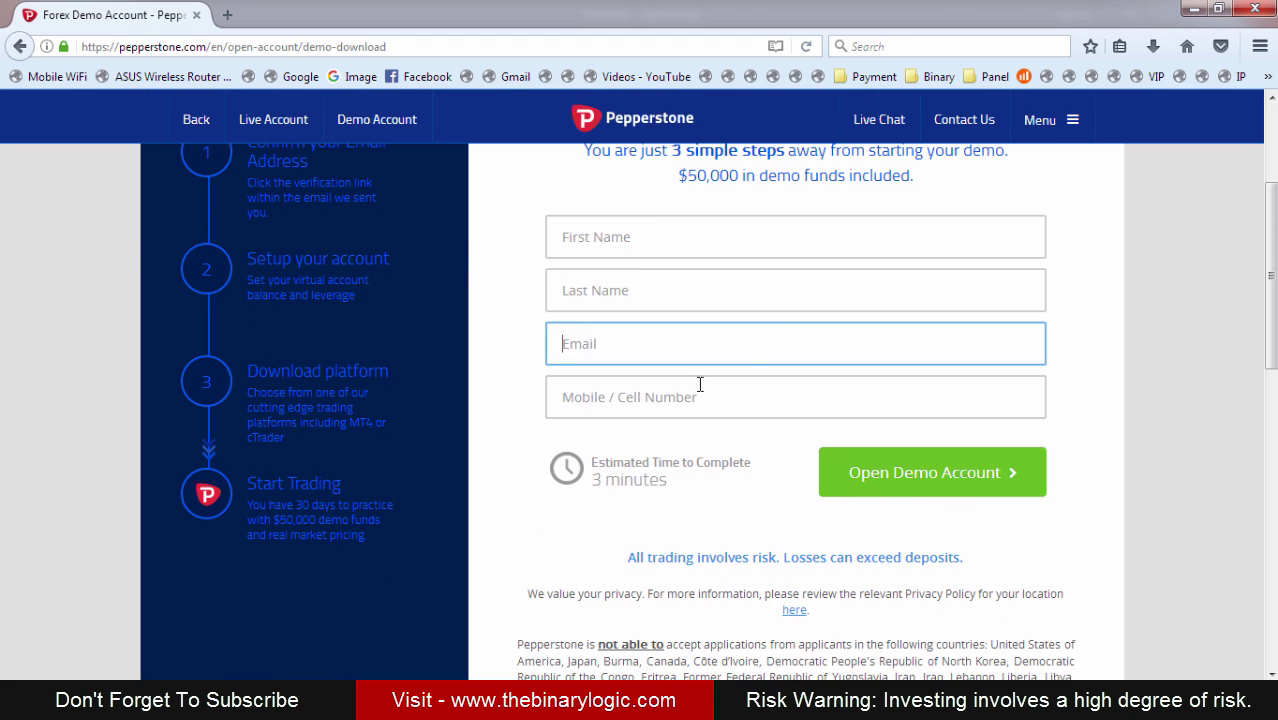
key(alt+Tab)
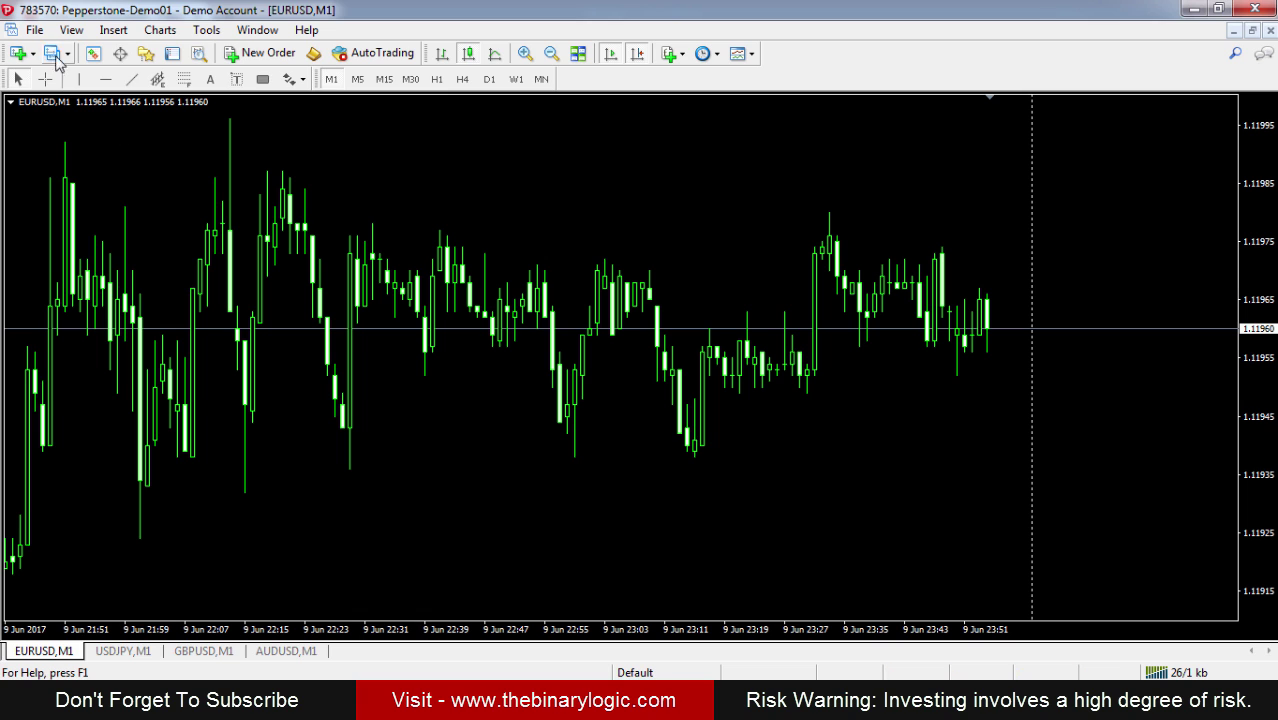
Step: Choose File > Login to Trade Account in MetaTrader 4
click(33, 31)
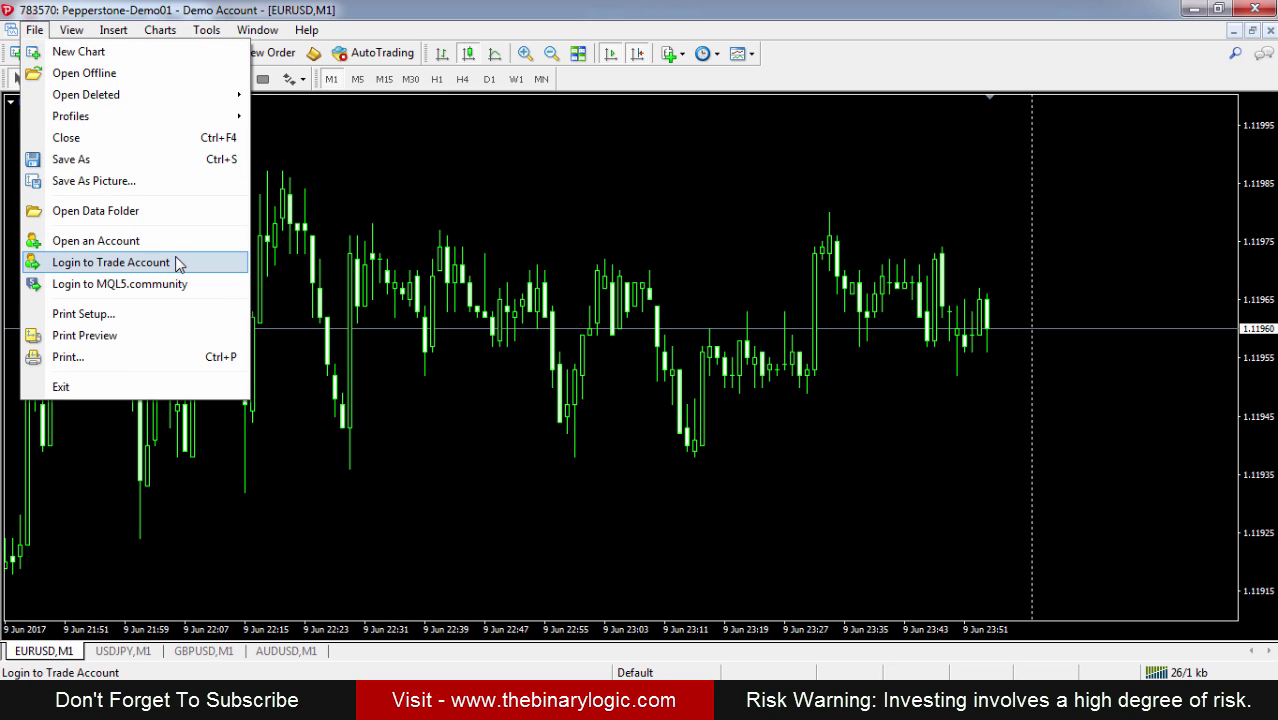
click(180, 263)
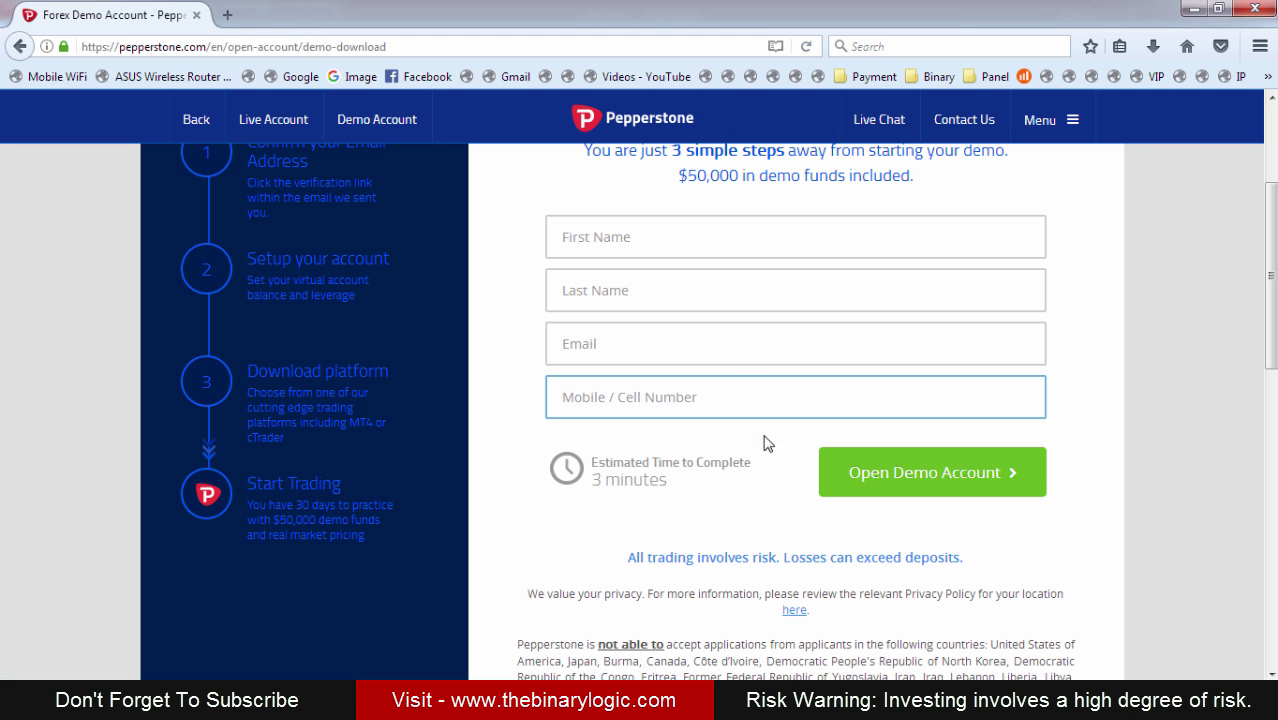
Step: Scroll the demo signup page down to its footer, then minimize Firefox
scroll(967, 482, up, 3)
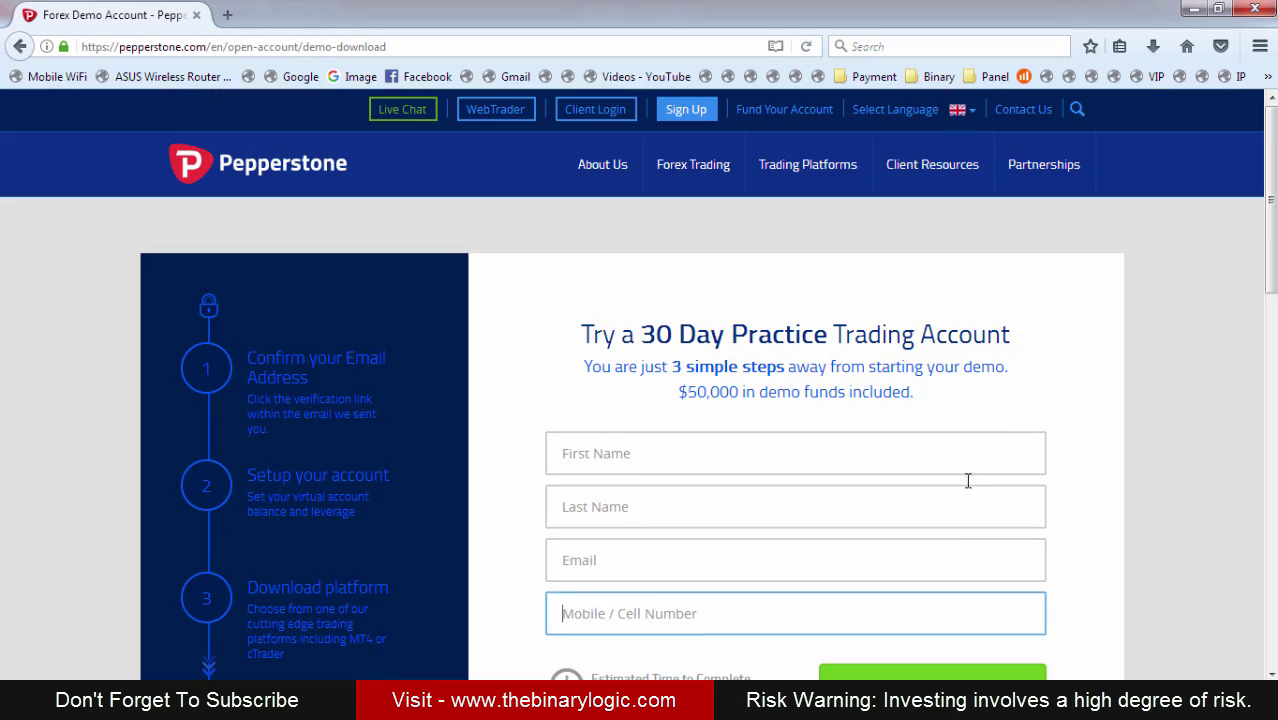
scroll(966, 480, down, 7)
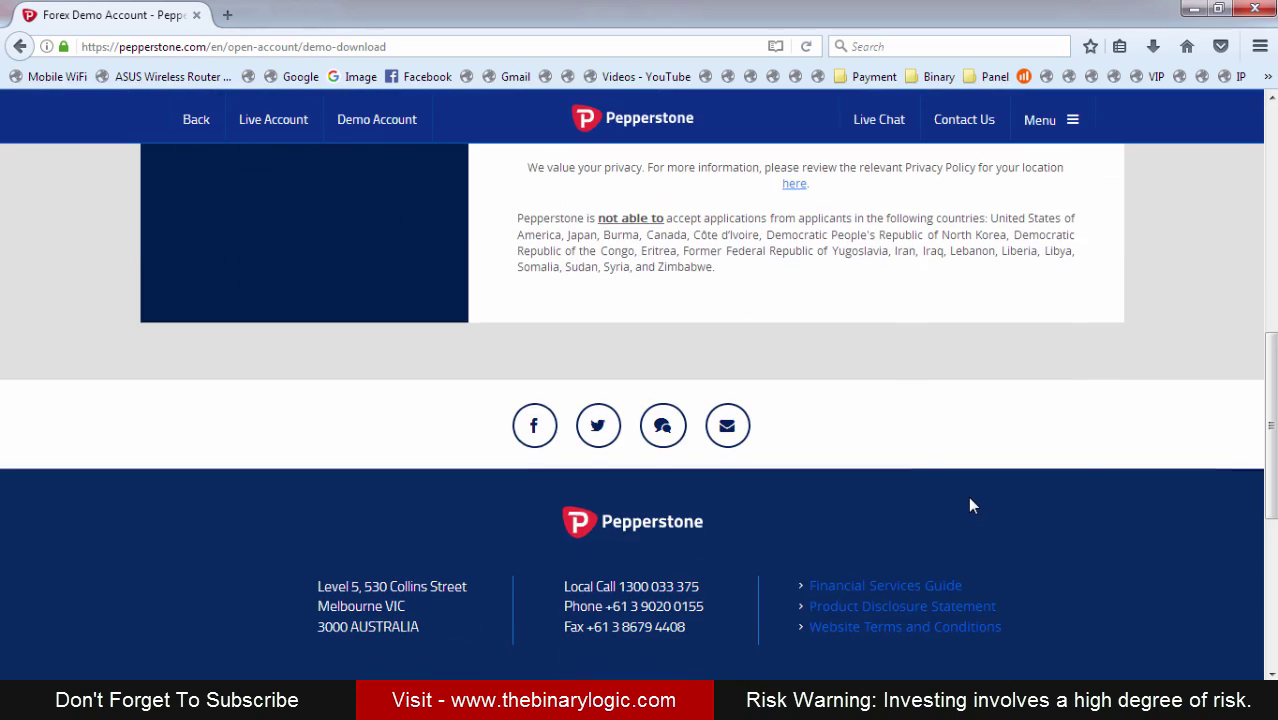
scroll(967, 500, down, 4)
scroll(970, 498, up, 10)
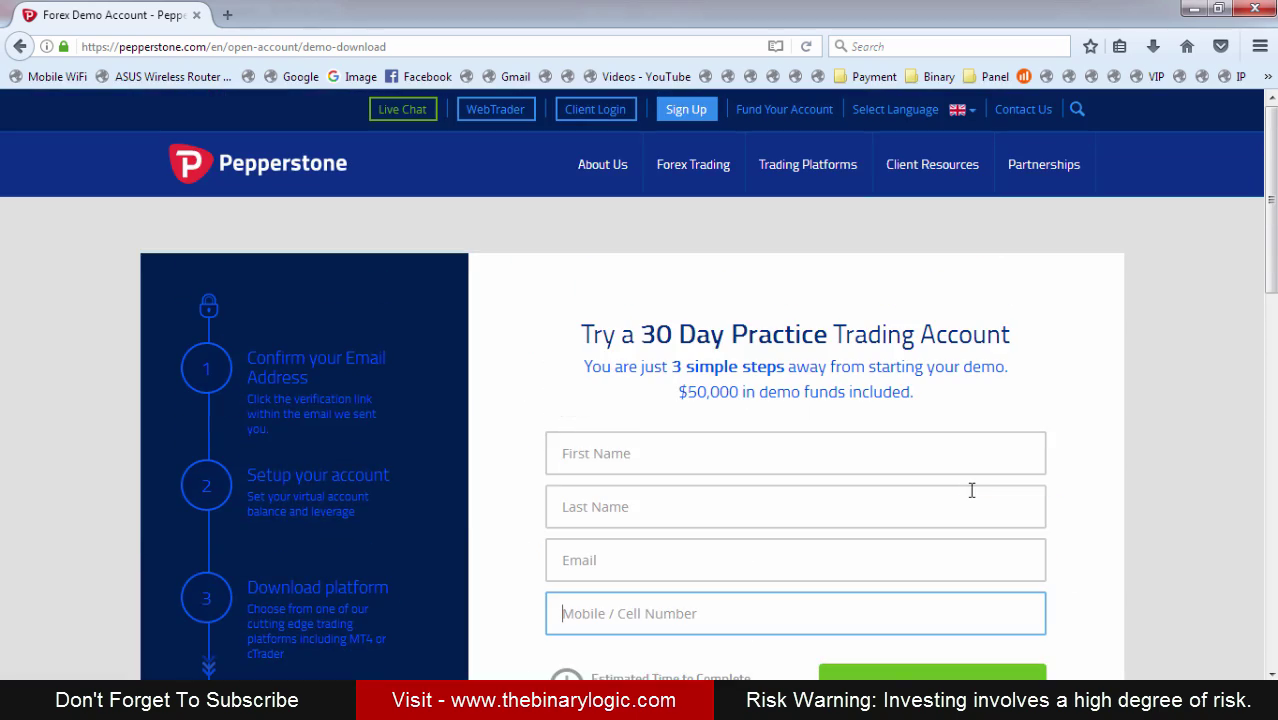
scroll(970, 492, down, 10)
click(1193, 9)
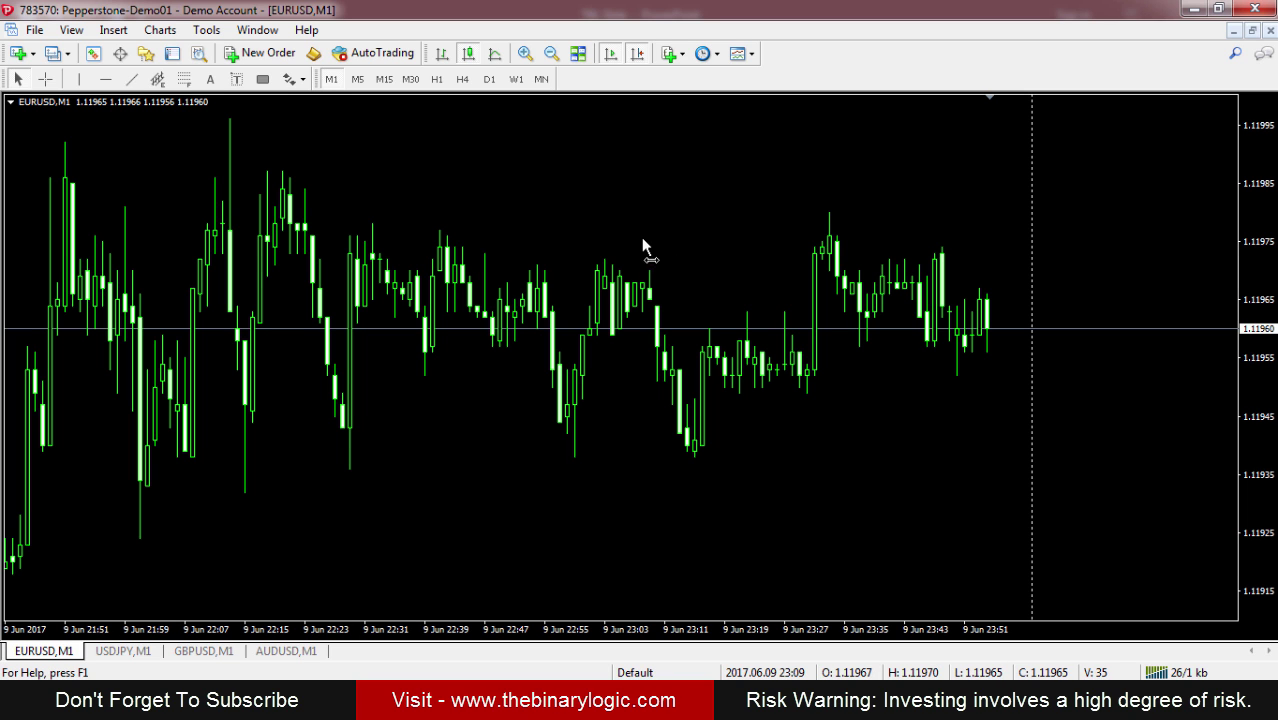
drag(727, 265, 573, 287)
mouse_move(620, 287)
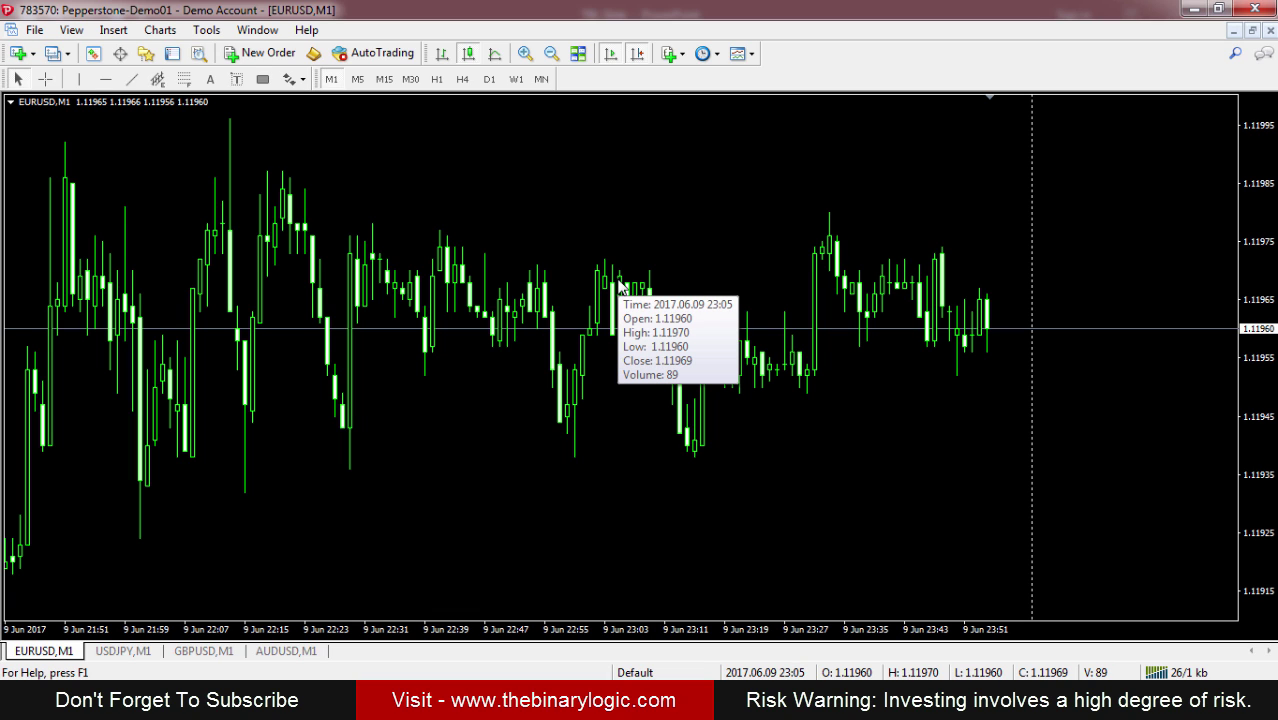